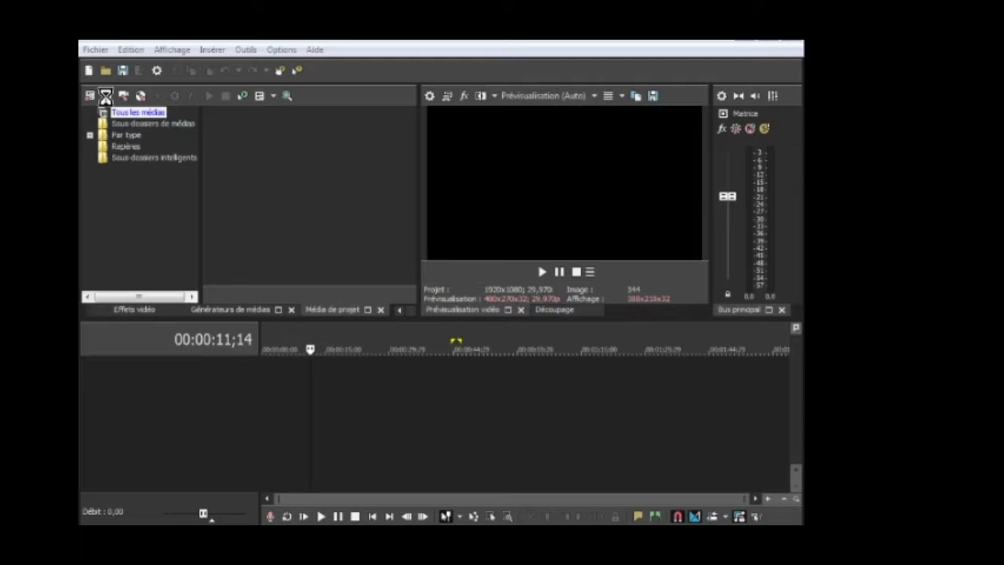
Import all five media files from the "Pour mes vidéos" folder into the project media.
click(107, 101)
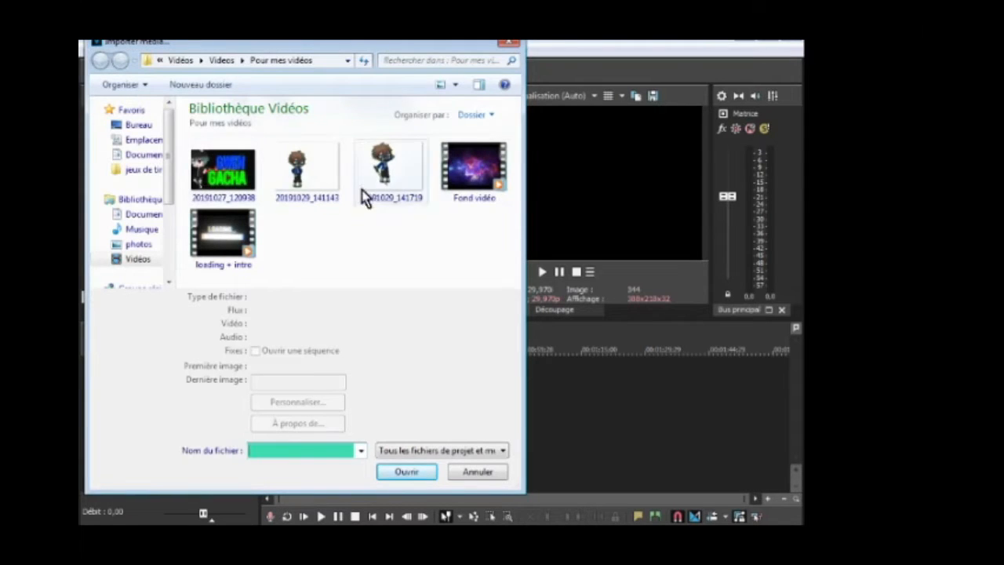
click(212, 179)
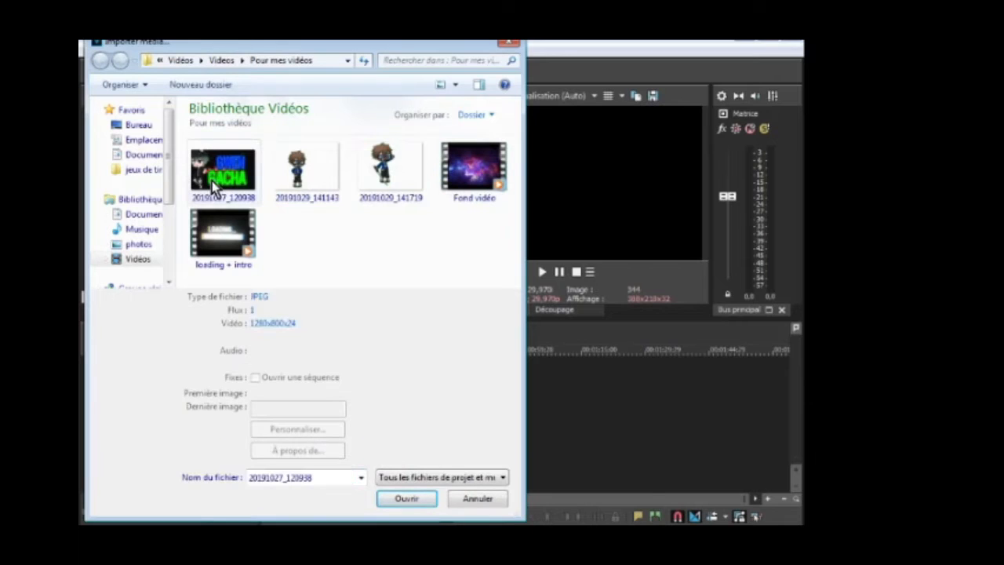
click(292, 185)
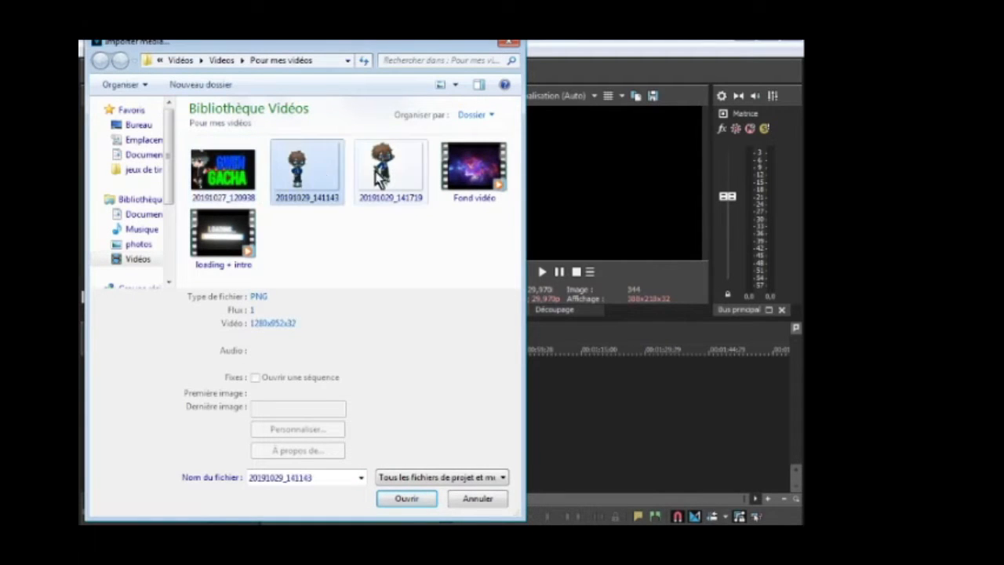
click(388, 178)
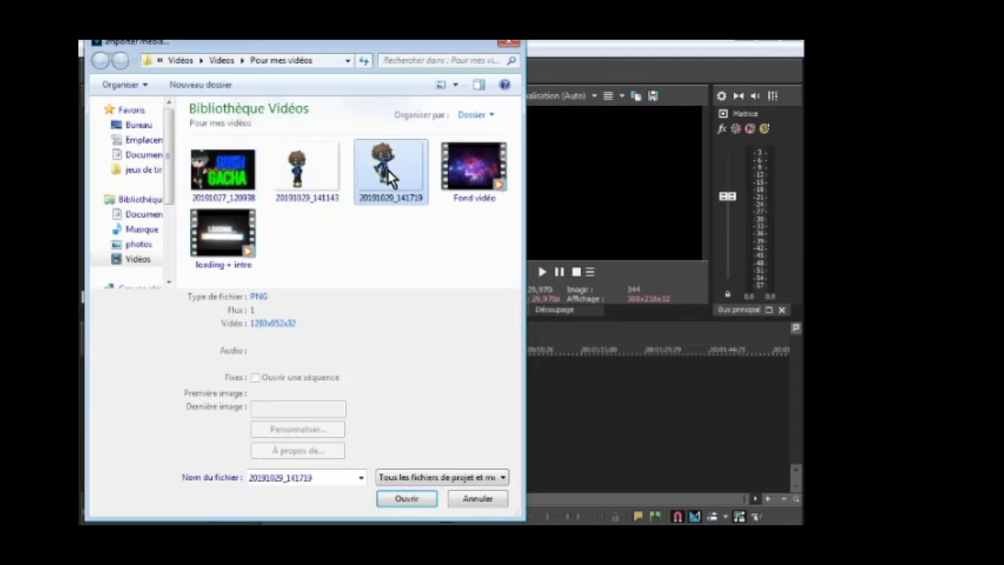
click(336, 171)
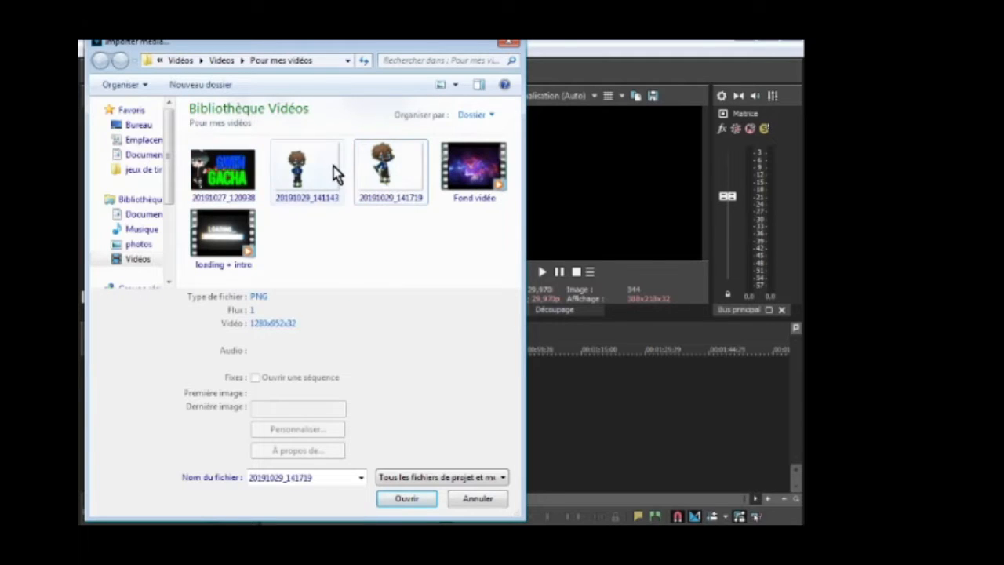
click(391, 173)
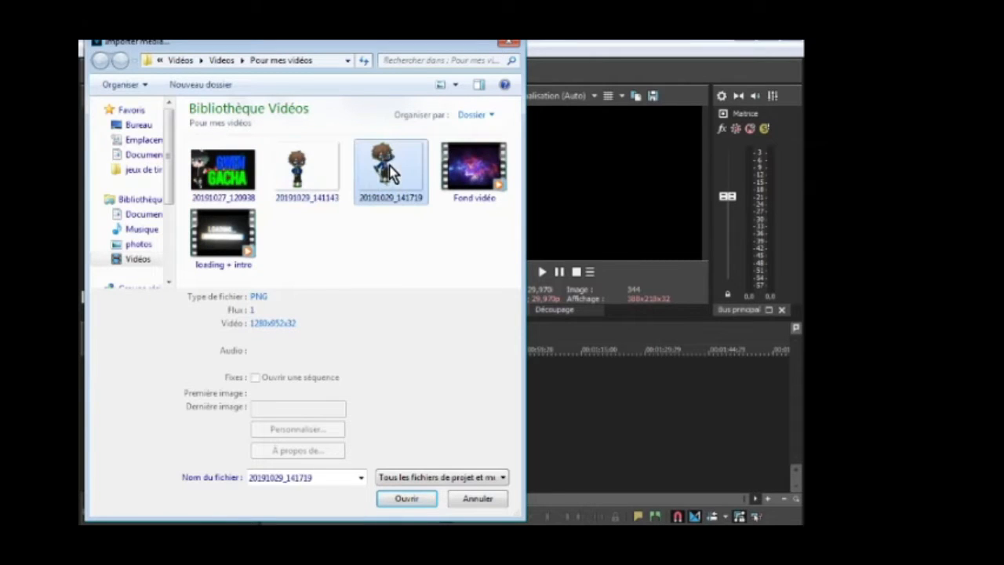
click(371, 237)
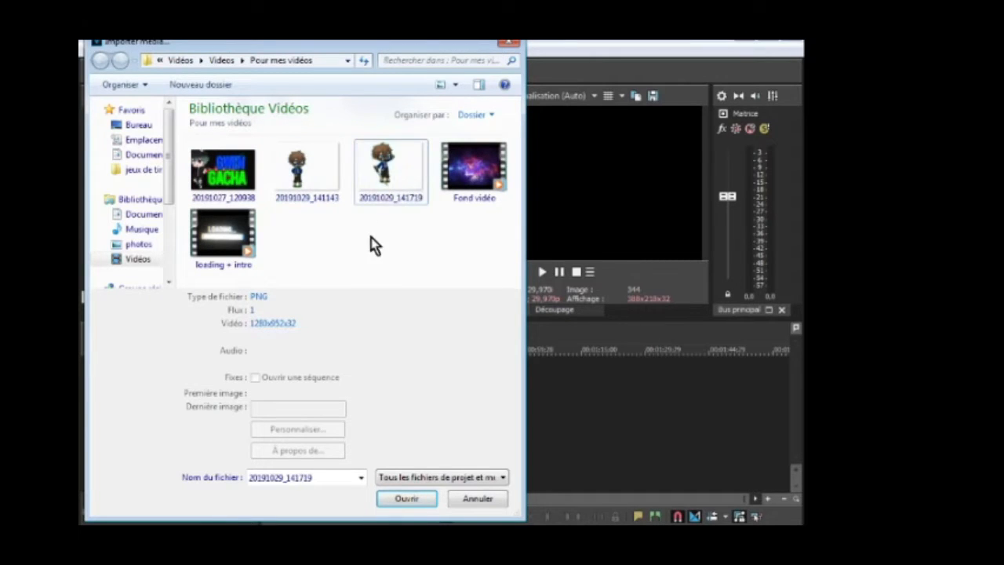
click(458, 179)
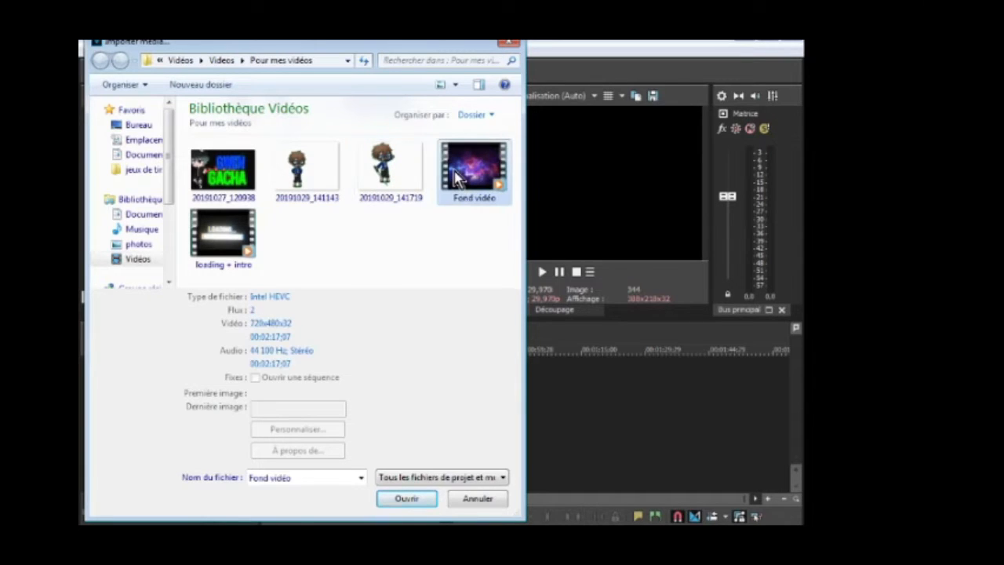
click(228, 235)
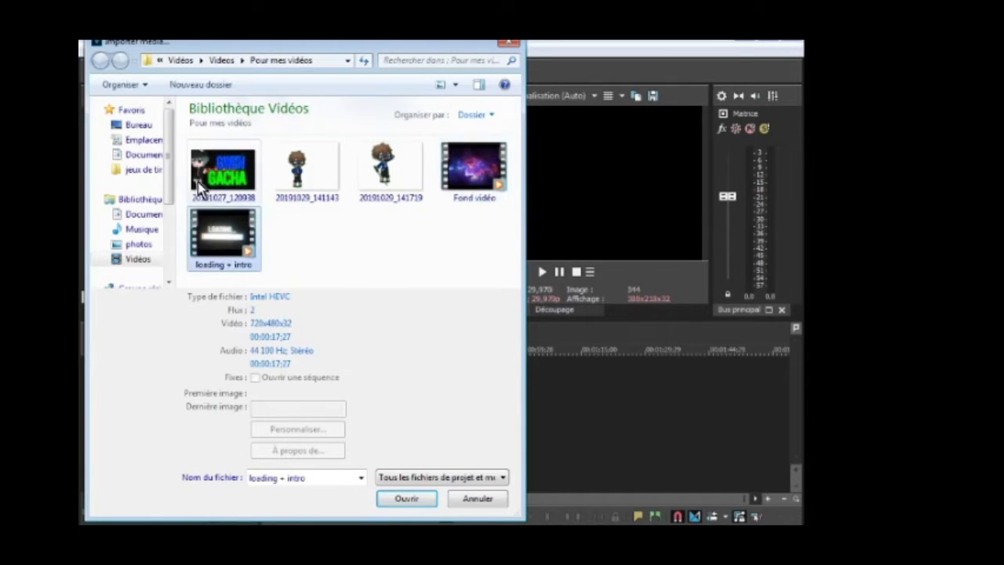
drag(181, 177, 558, 276)
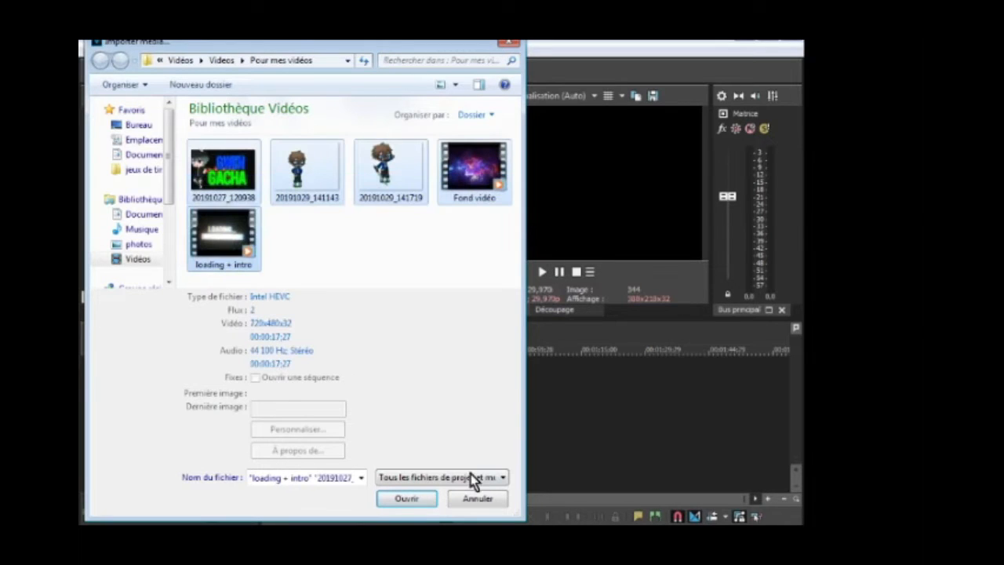
click(415, 499)
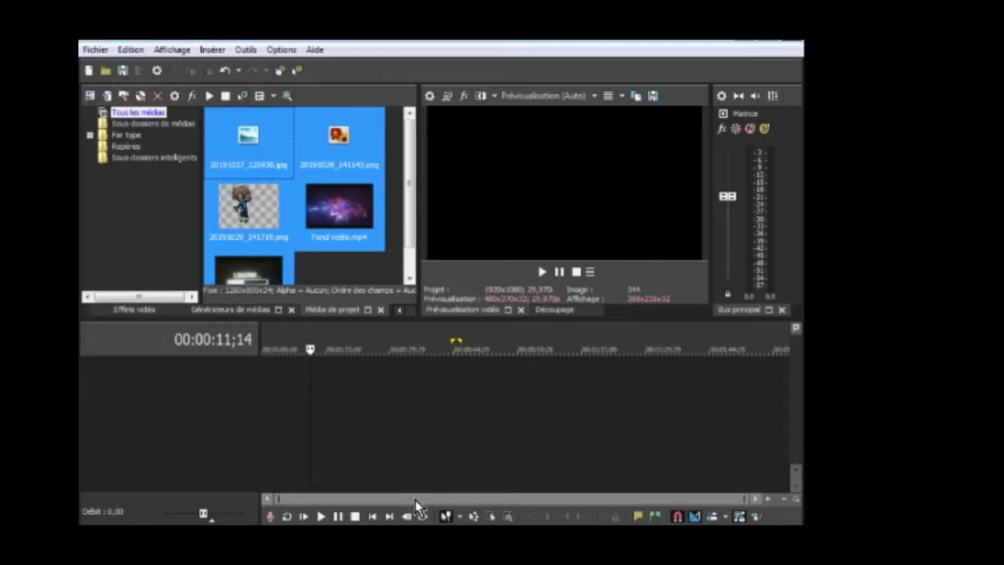
click(365, 271)
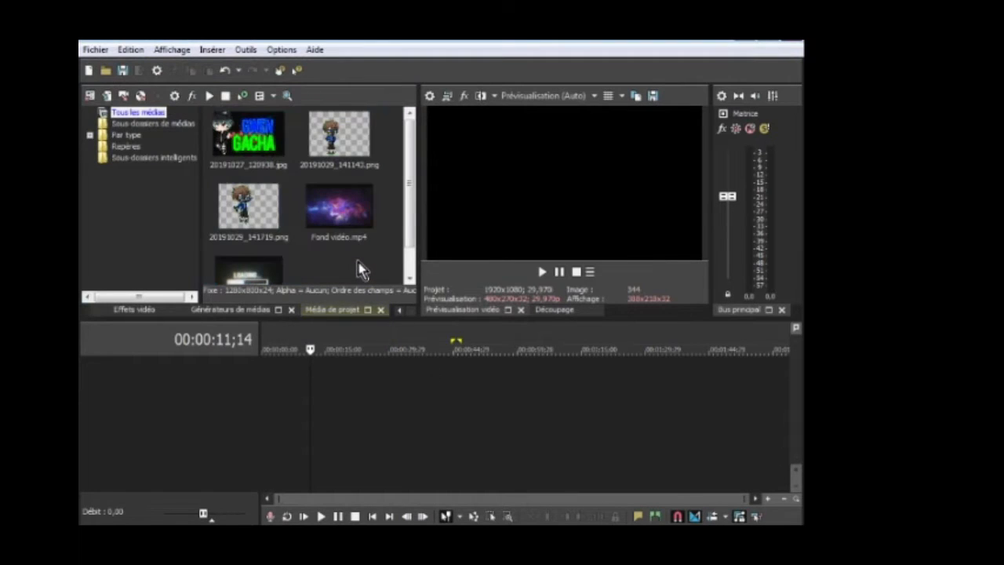
Place loading + intro.mp4 at the start of the timeline, matching the project video settings to this media.
scroll(411, 224, down, 2)
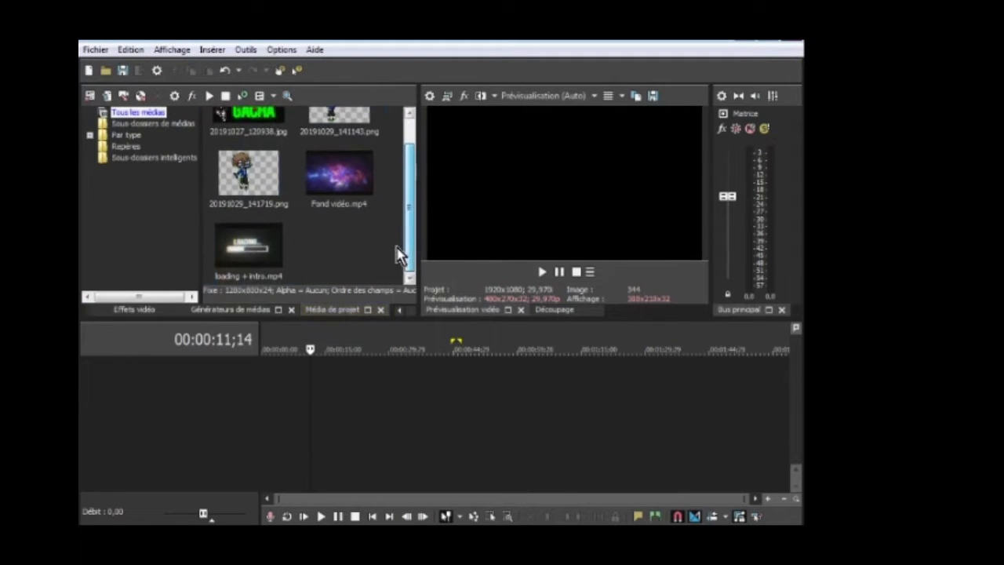
click(255, 257)
drag(255, 258, 264, 392)
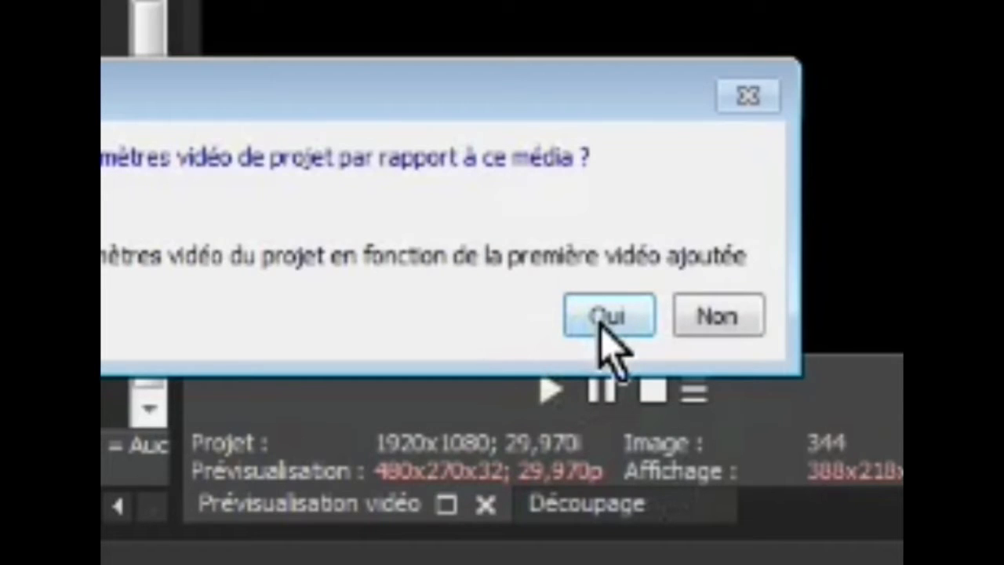
click(560, 248)
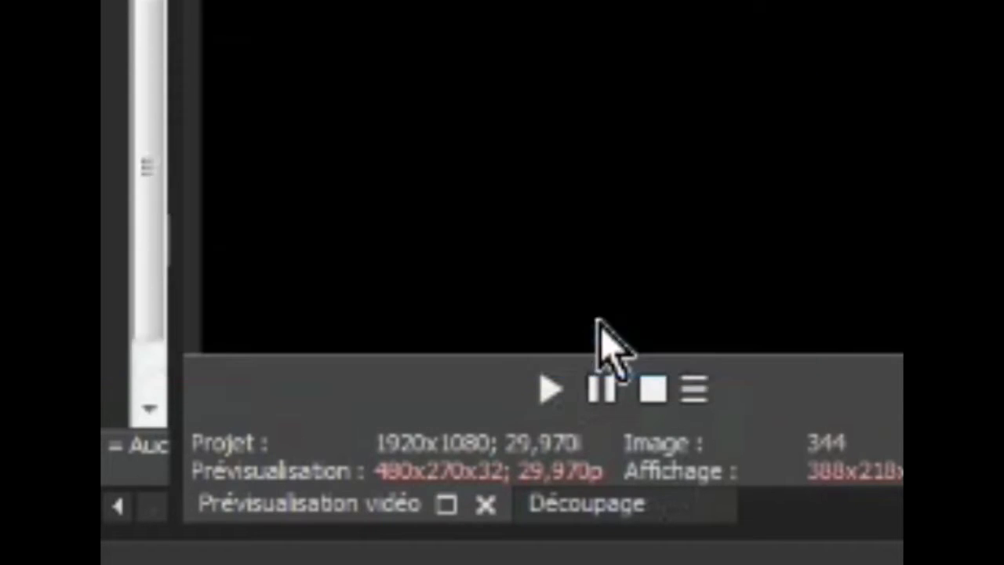
drag(310, 377, 275, 378)
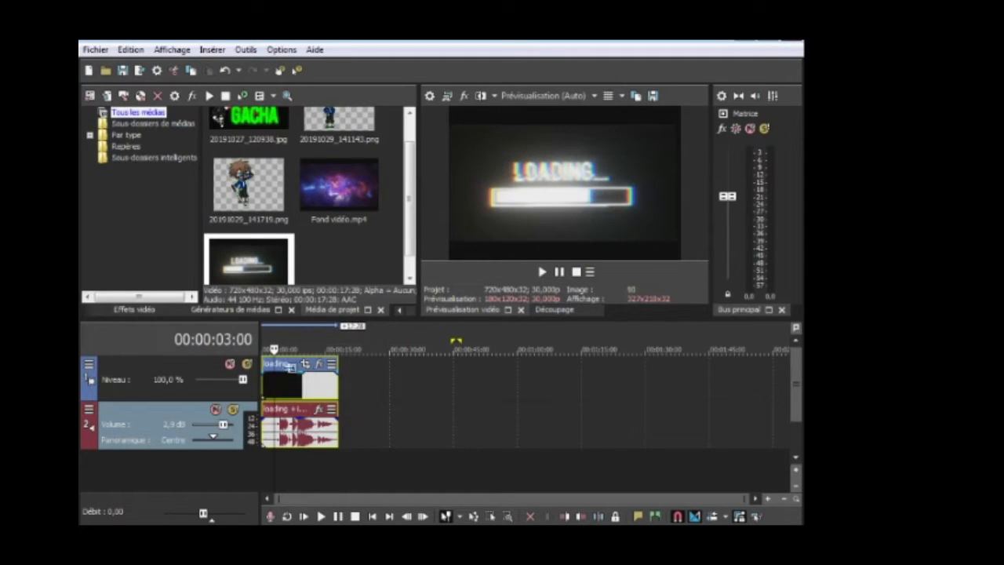
Play back part of the intro and place Fond vidéo.mp4 directly after it on the same track.
click(541, 271)
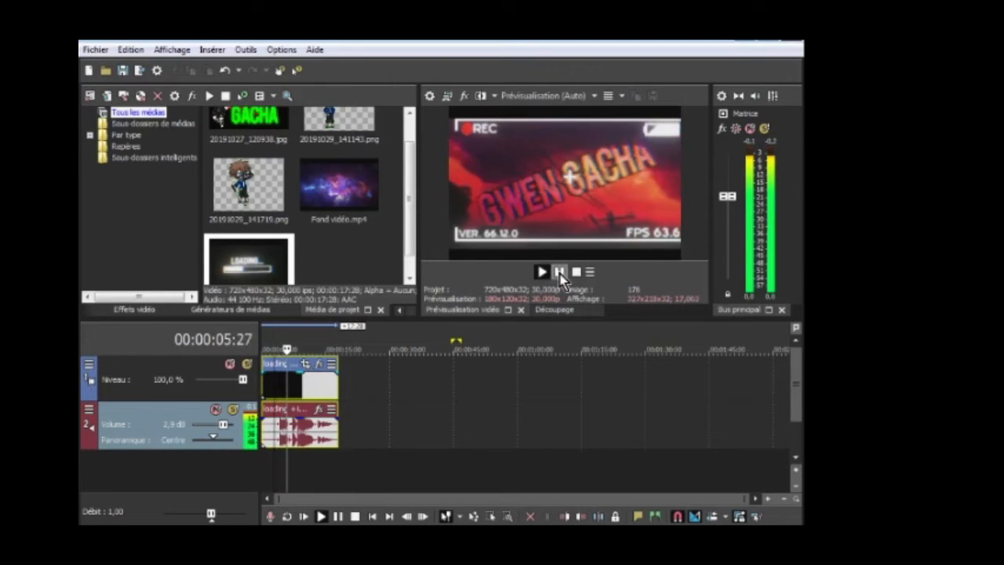
click(560, 271)
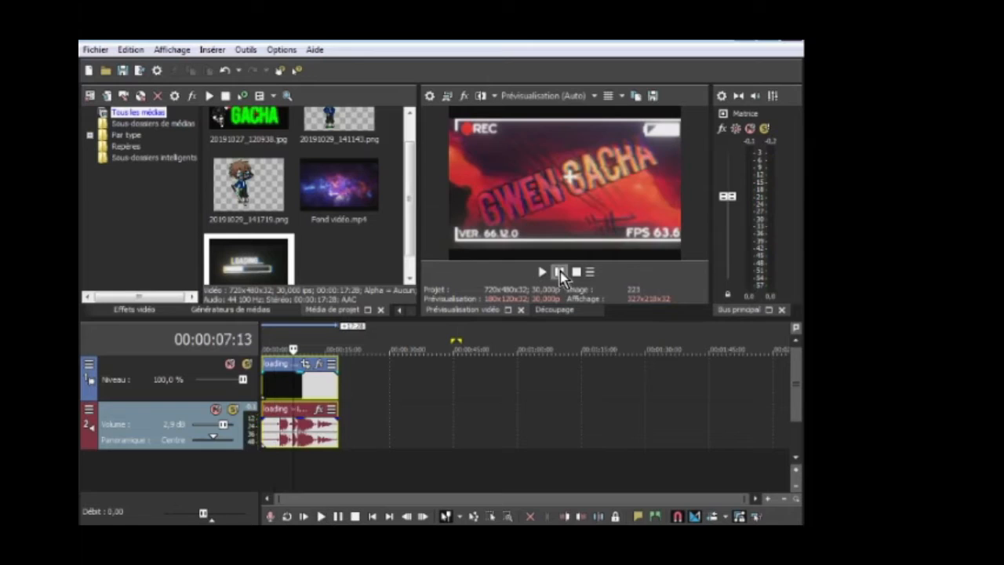
click(341, 384)
drag(345, 186, 352, 381)
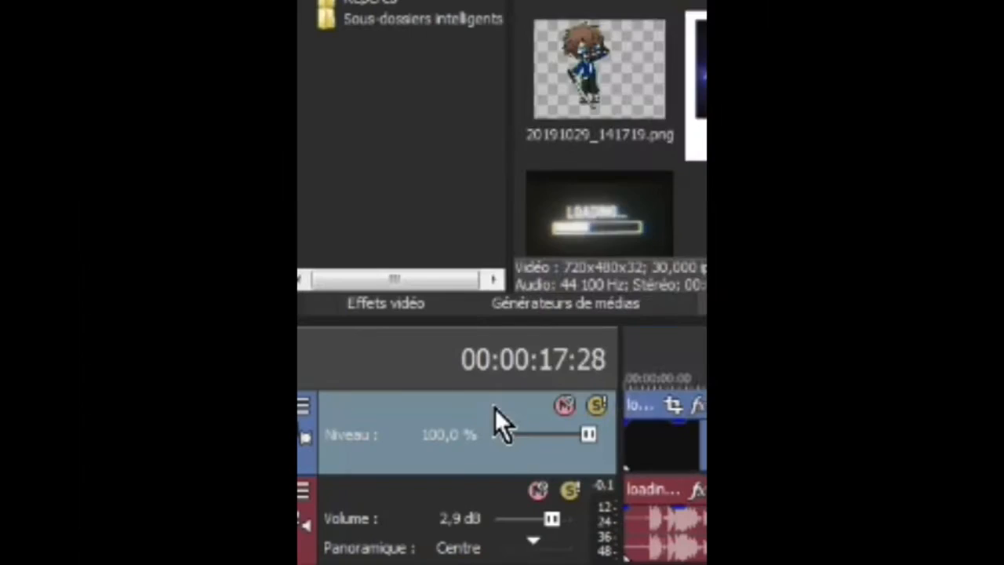
Insert a new video track above the background and place 20191029_141719.png on it, aligned with the start of Fond vidéo.
right_click(199, 374)
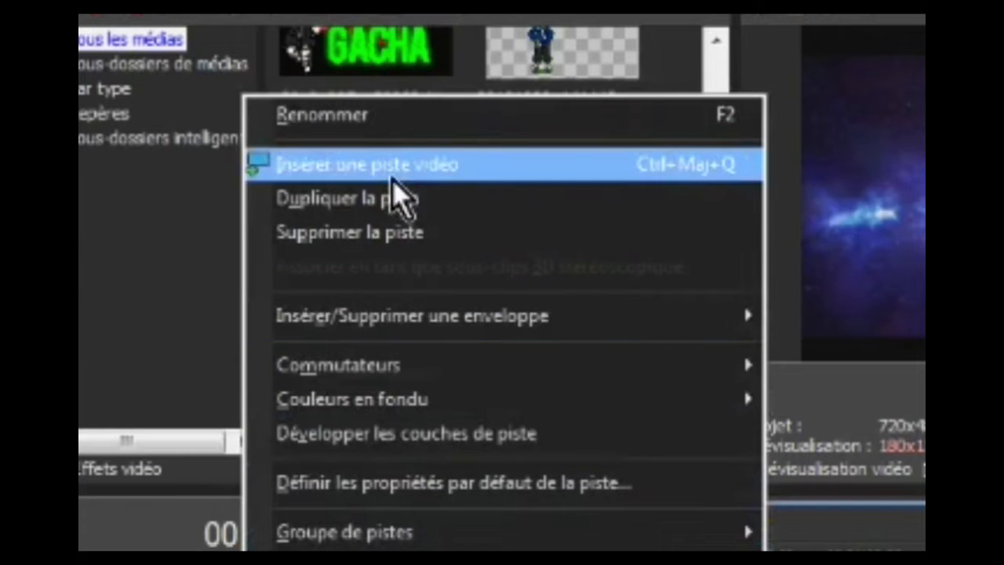
click(392, 174)
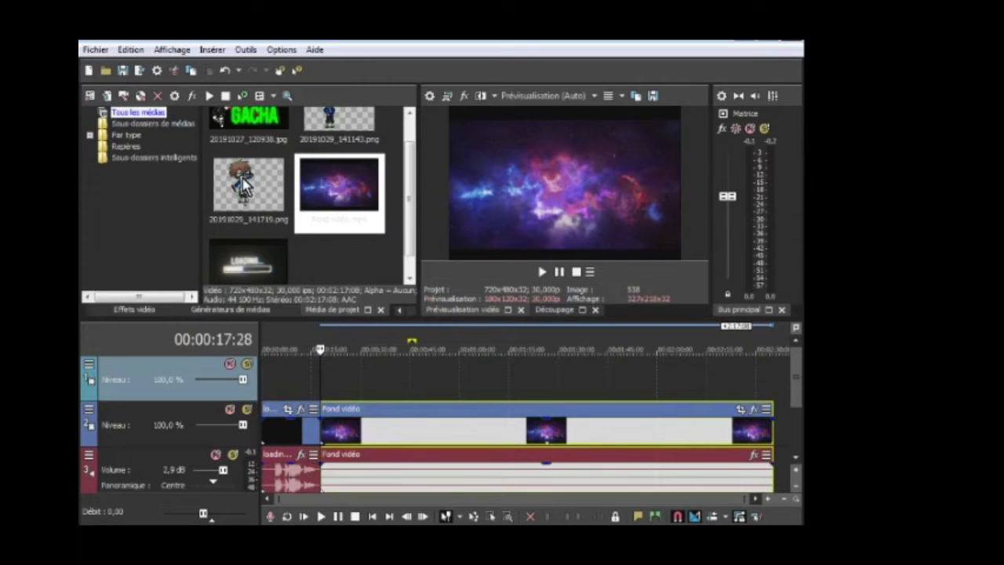
drag(263, 205, 330, 378)
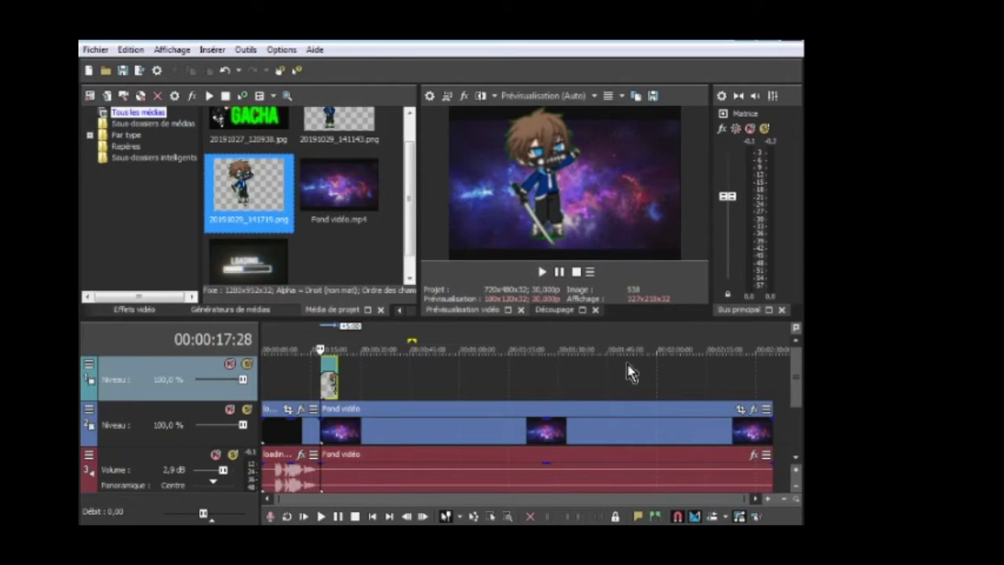
Review the timeline tracks and play back the character image over the background video.
drag(799, 373, 800, 440)
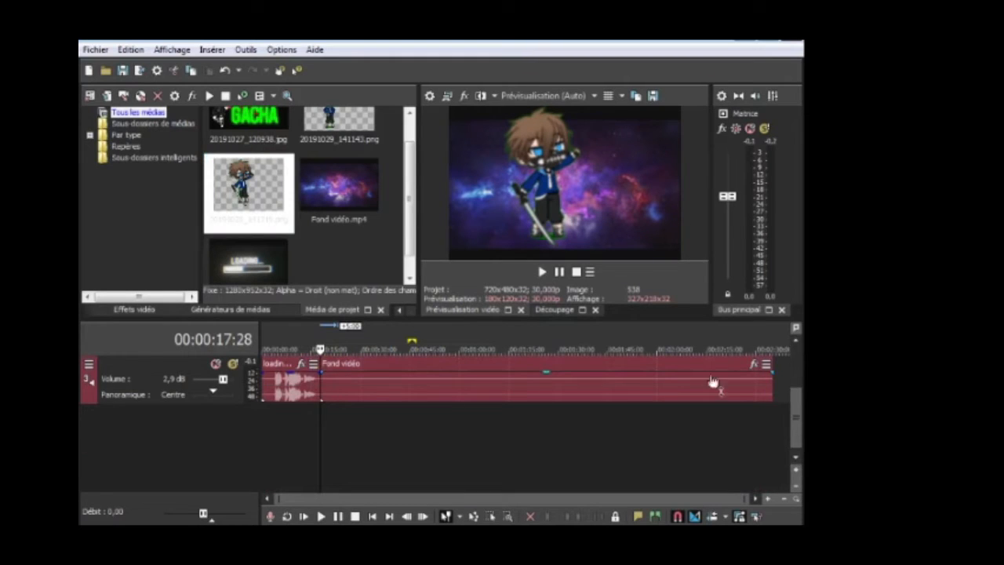
scroll(706, 376, up, 3)
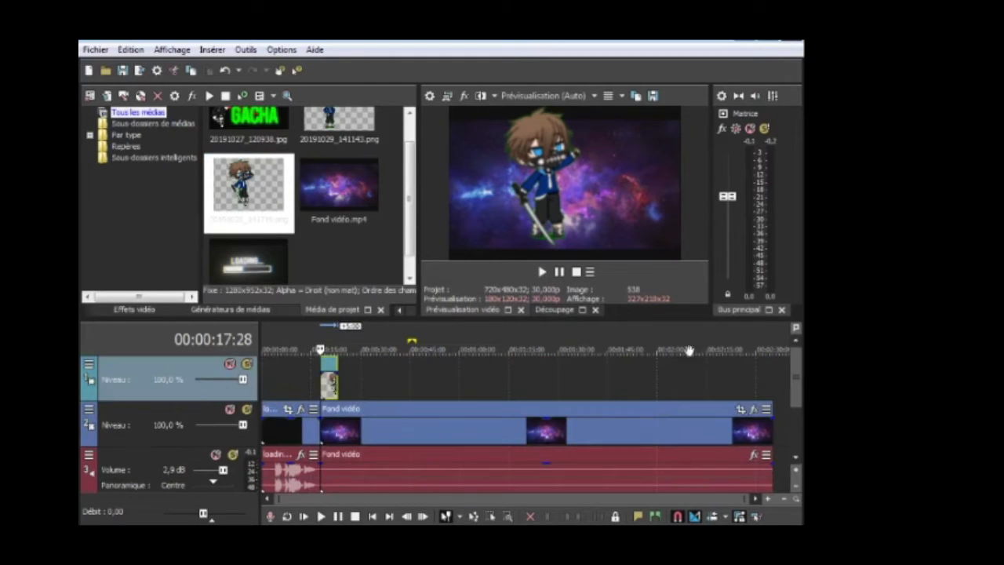
click(542, 272)
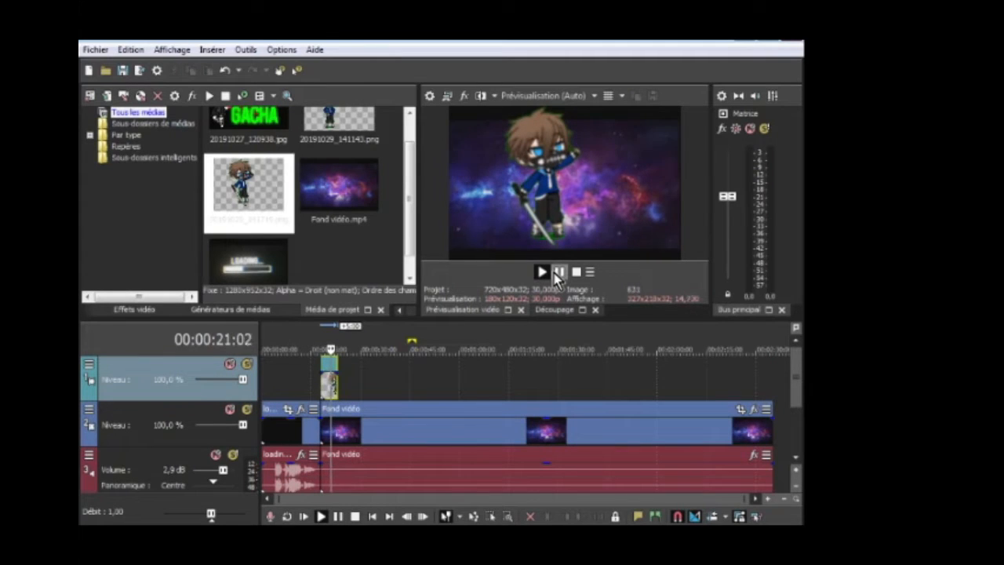
click(557, 273)
Add the uni.Chromatic Aberration effect to the Fond vidéo clip.
click(484, 417)
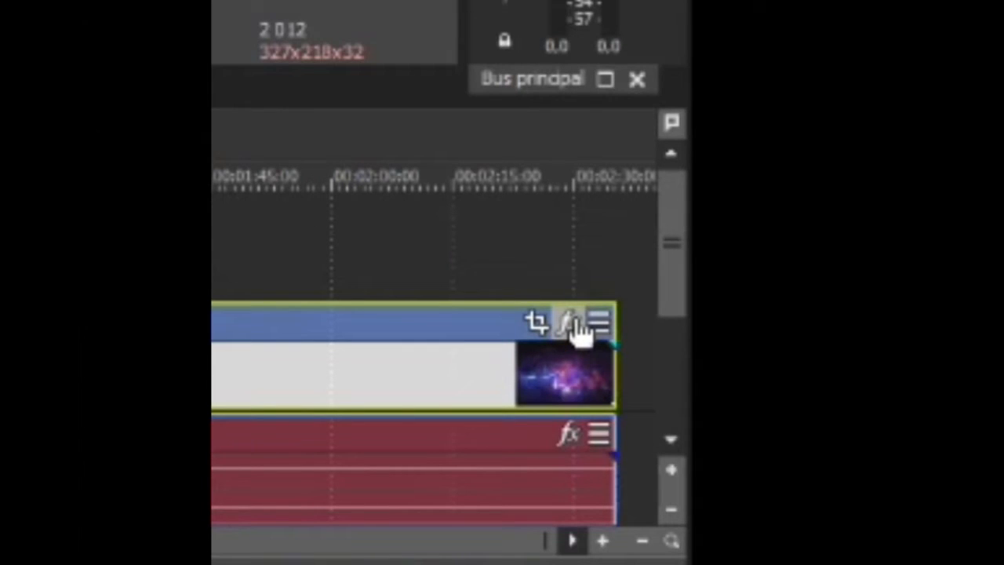
click(571, 323)
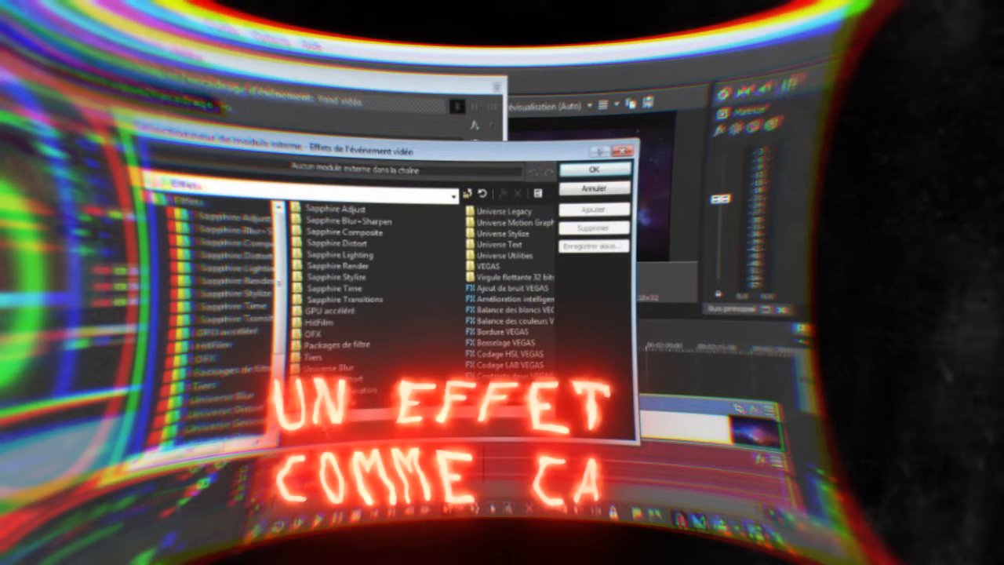
drag(331, 416, 488, 422)
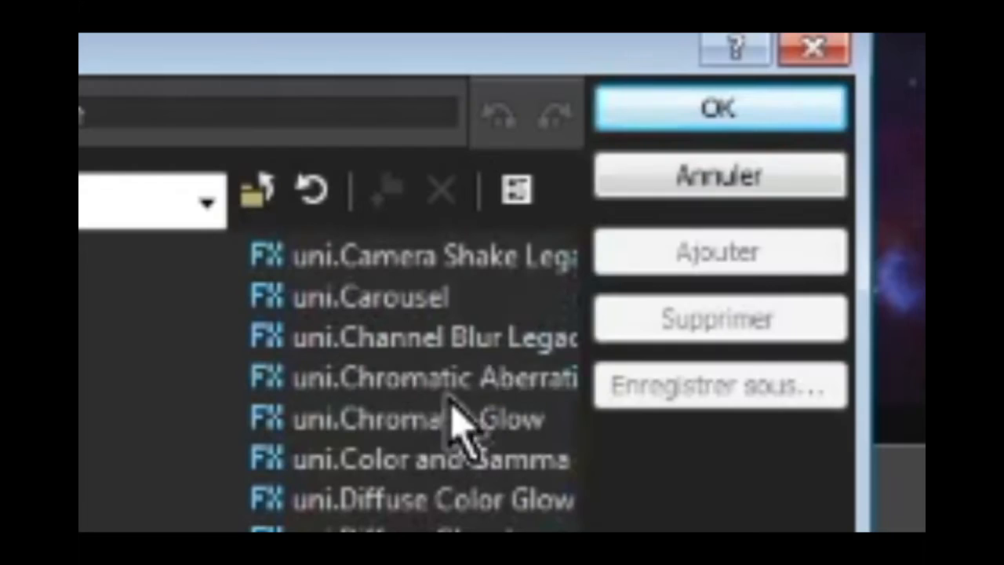
click(513, 240)
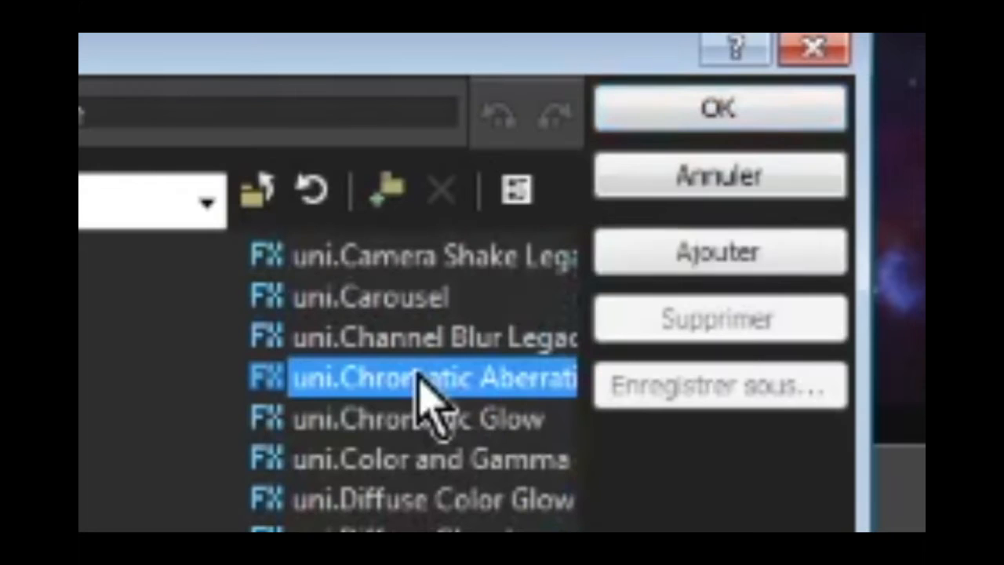
click(807, 253)
click(720, 108)
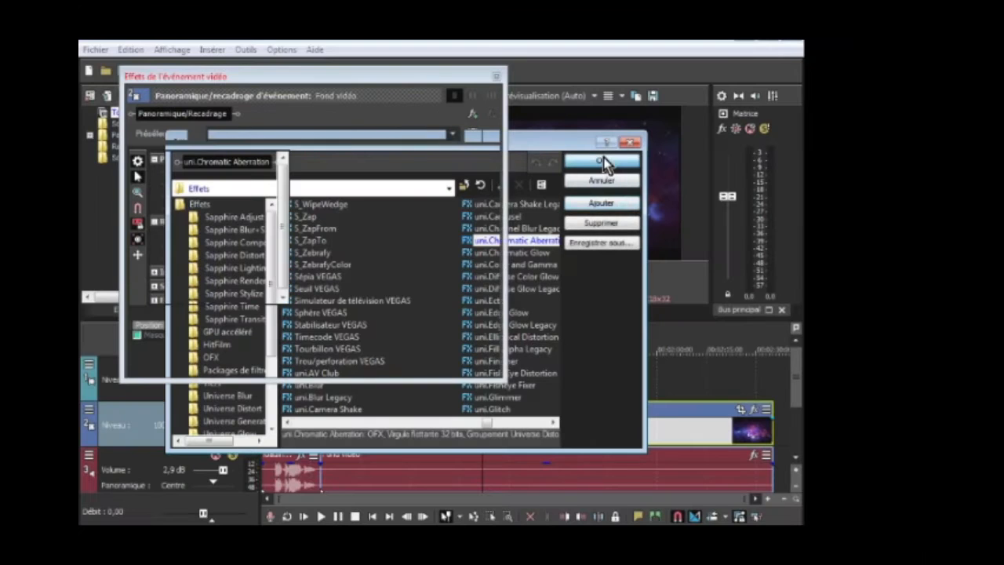
click(601, 161)
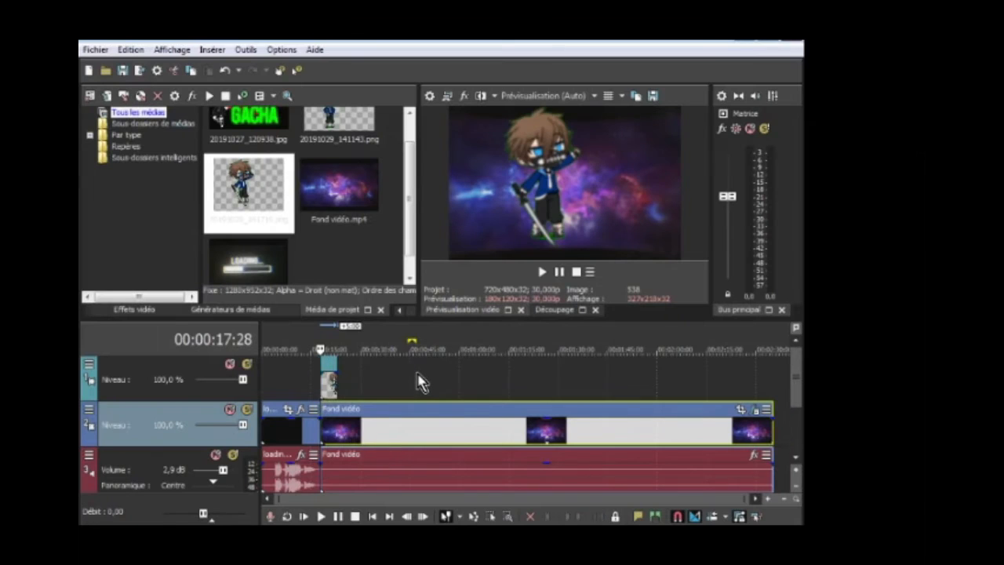
Add the uni.Ecto effect to the 20191029_141719 image clip and set its Color Preset to Warm.
scroll(415, 381, up, 5)
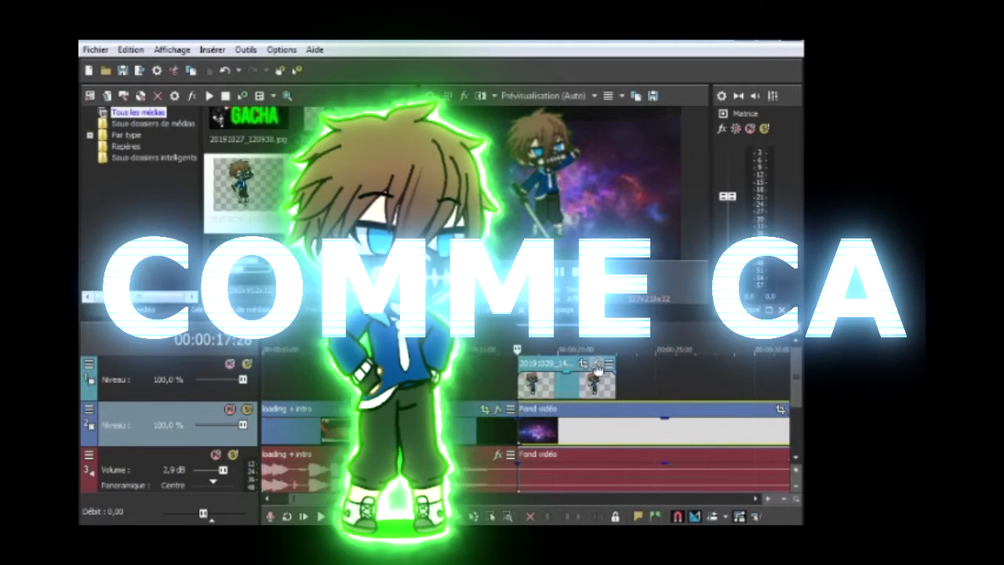
click(596, 364)
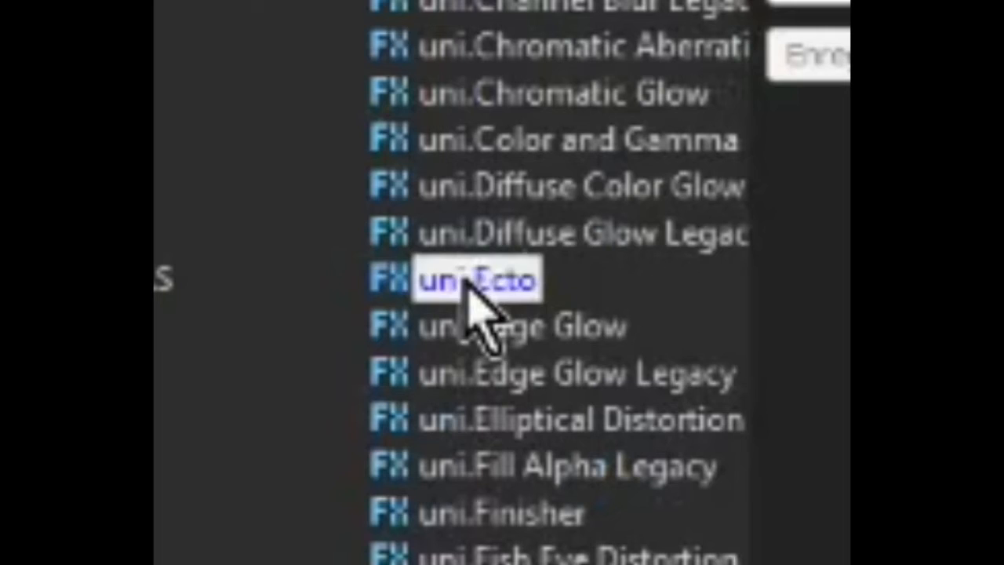
click(470, 280)
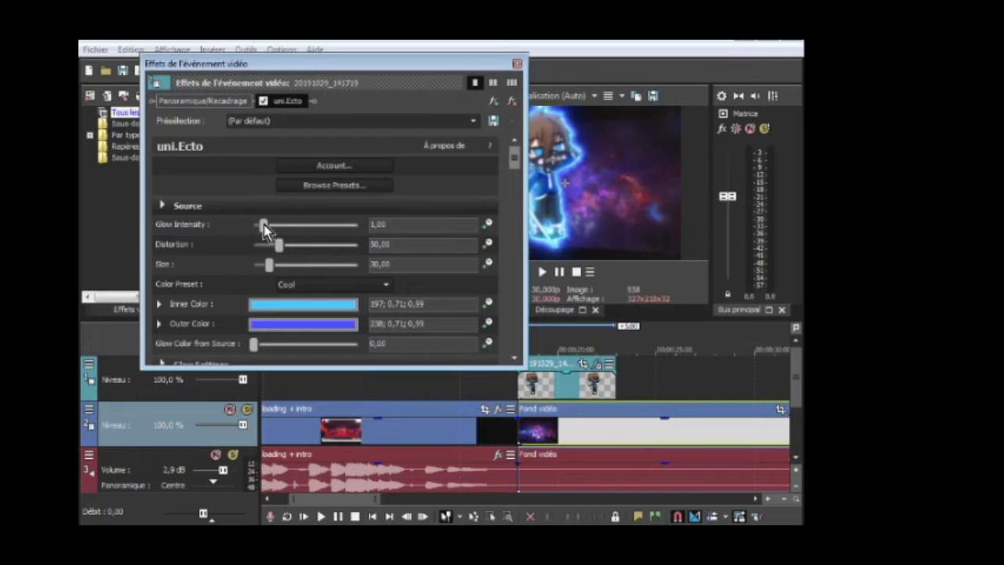
click(377, 287)
click(358, 307)
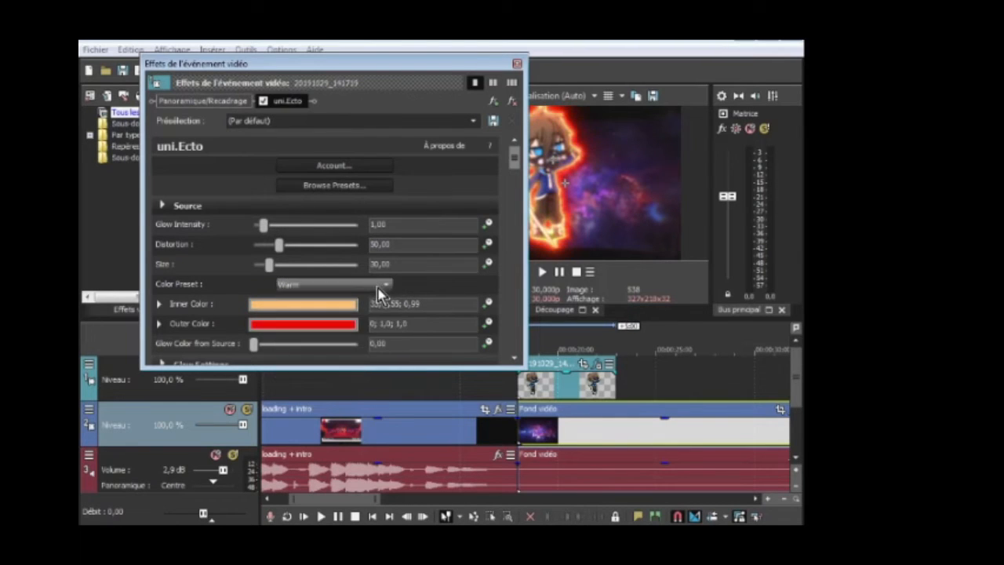
Try the Chroma, Aqualight, The Twinkie, Proton Beam, Slimer, Phantom and User Defined color presets of uni.Ecto on the character image.
click(379, 286)
click(341, 321)
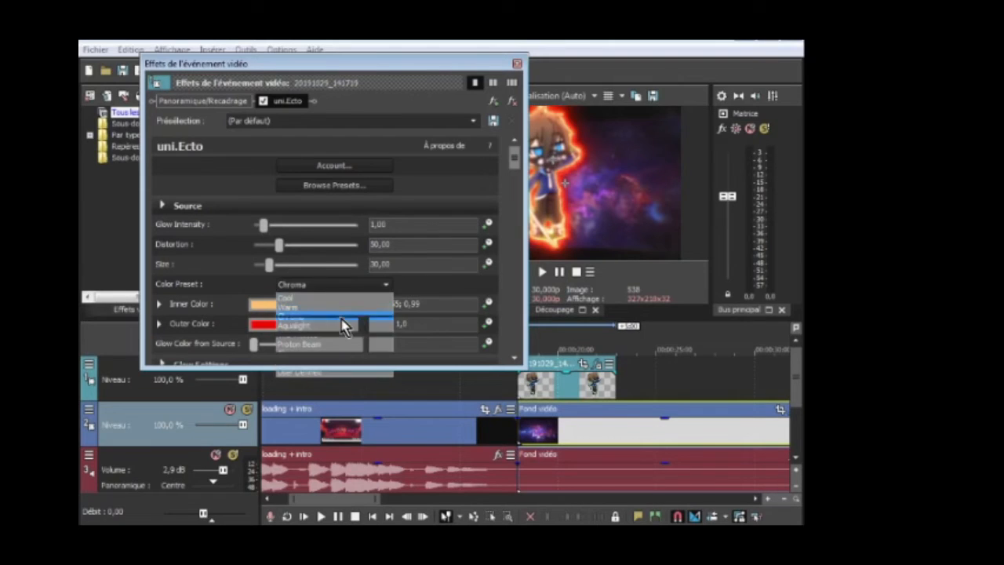
click(372, 285)
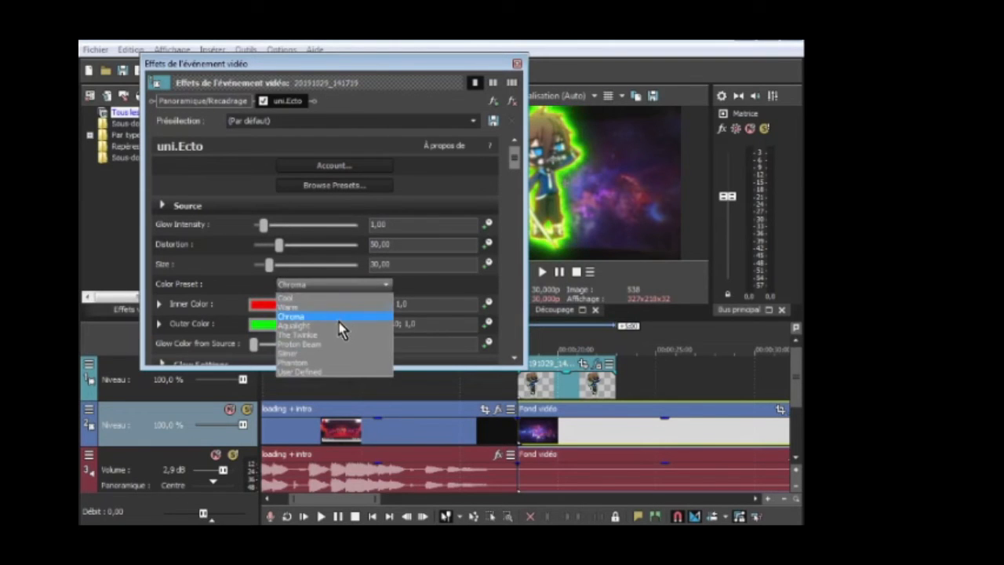
click(339, 325)
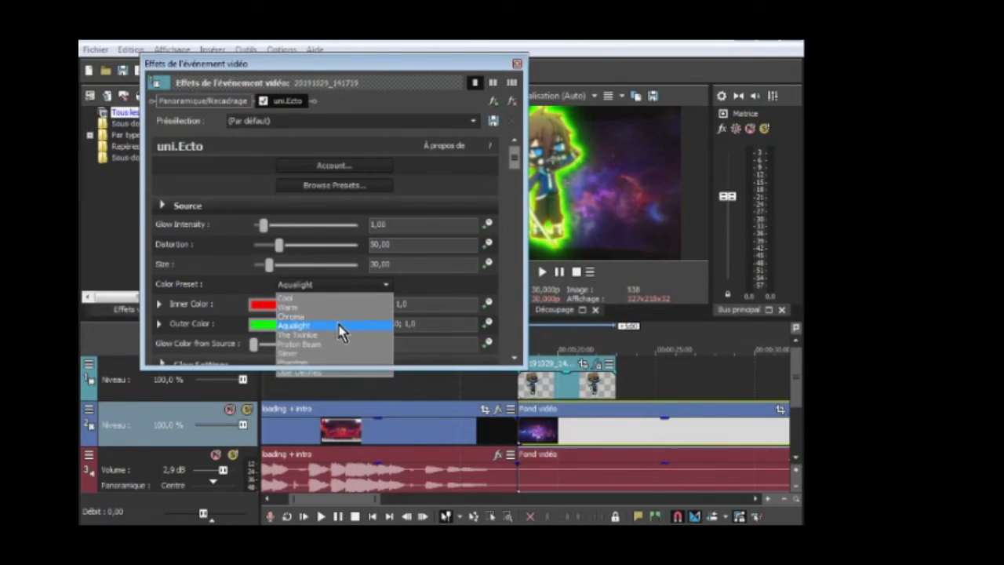
click(373, 286)
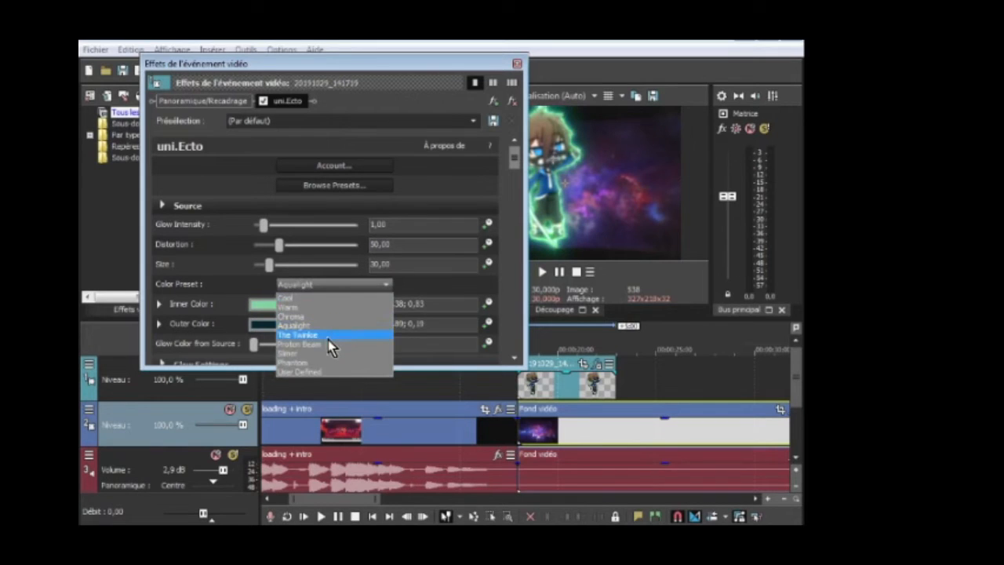
click(328, 340)
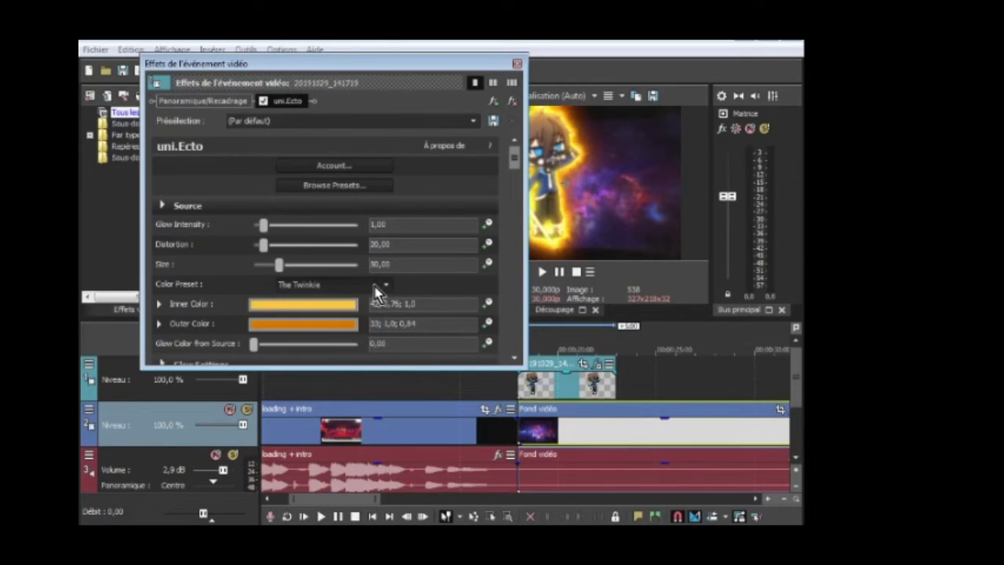
click(377, 288)
click(333, 343)
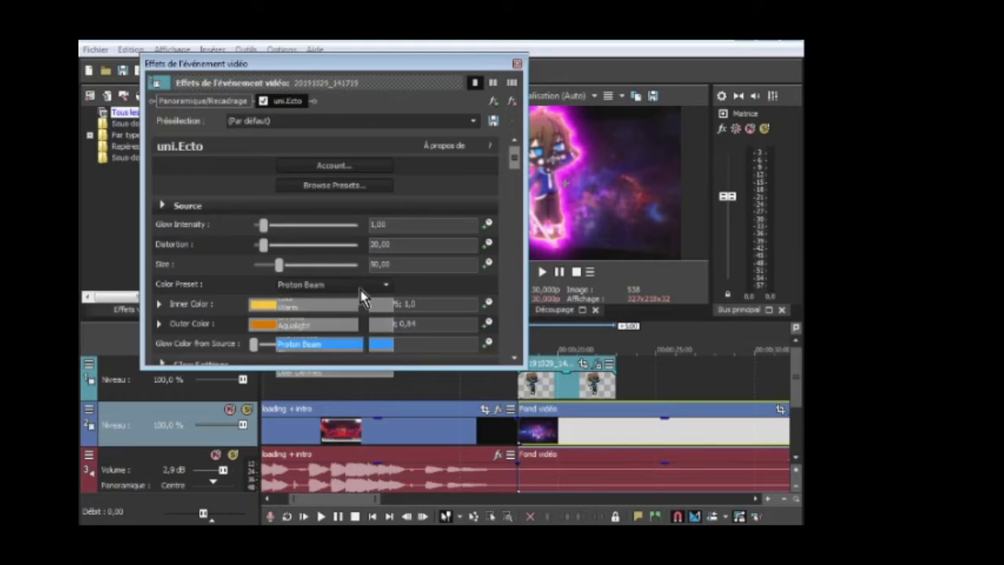
click(372, 285)
click(327, 354)
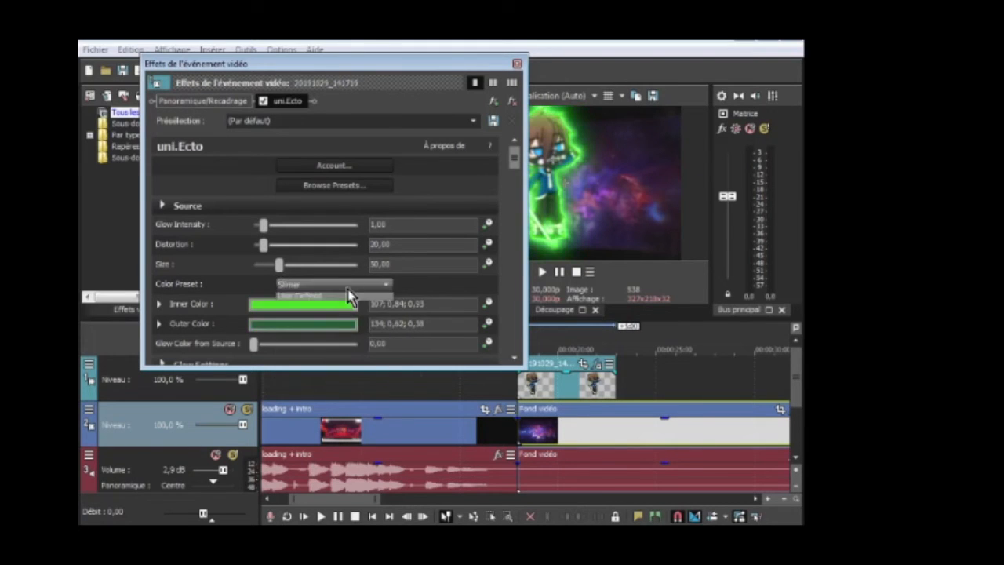
click(345, 284)
click(331, 362)
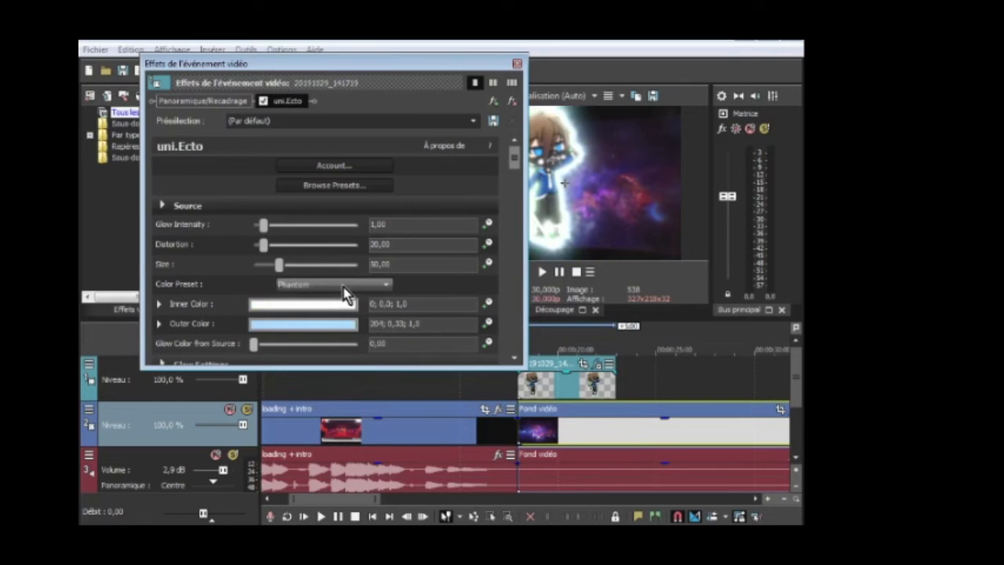
click(342, 286)
click(323, 373)
Set the uni.Ecto Color Preset to Cool, close the effect settings and play back the glowing character.
click(361, 286)
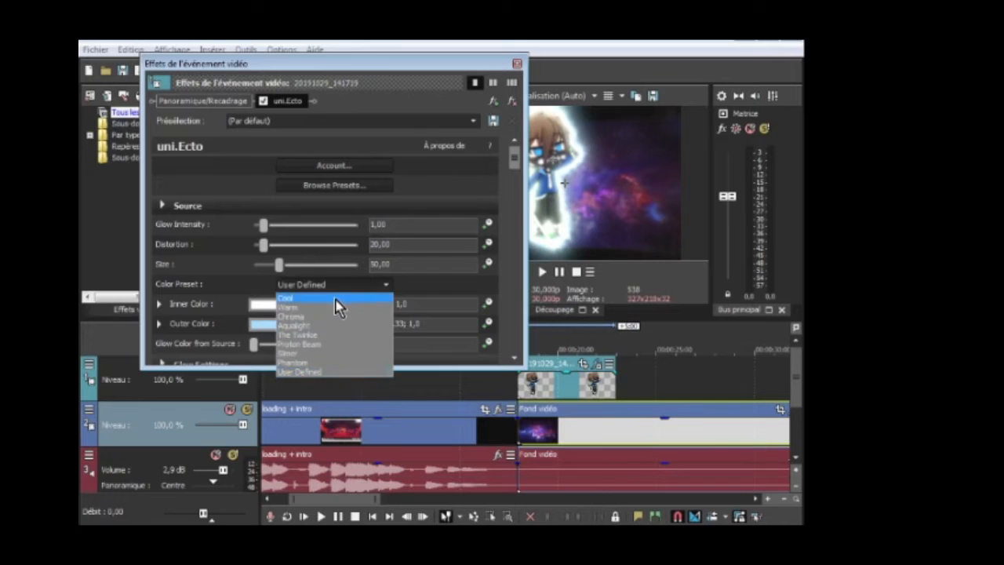
click(336, 299)
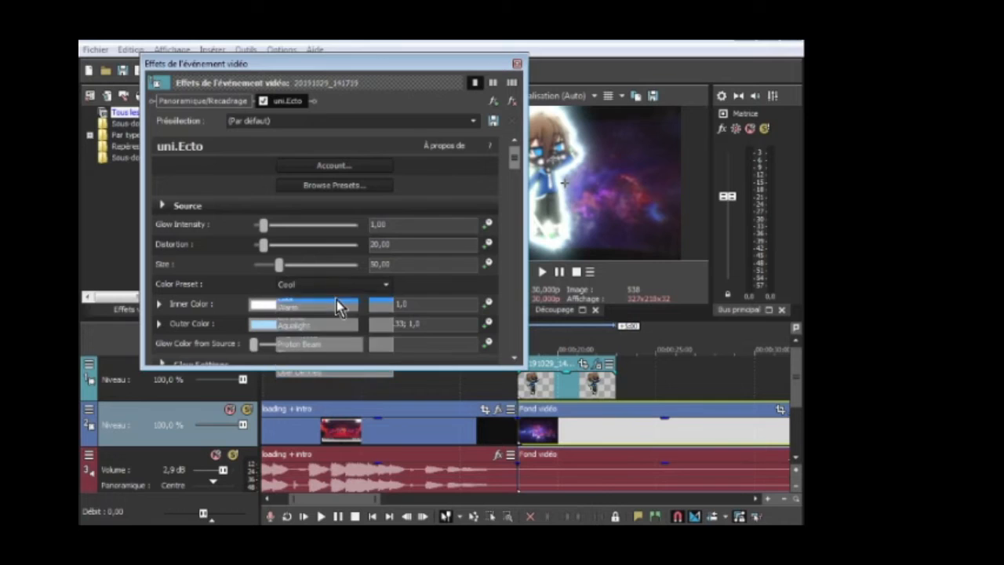
click(517, 64)
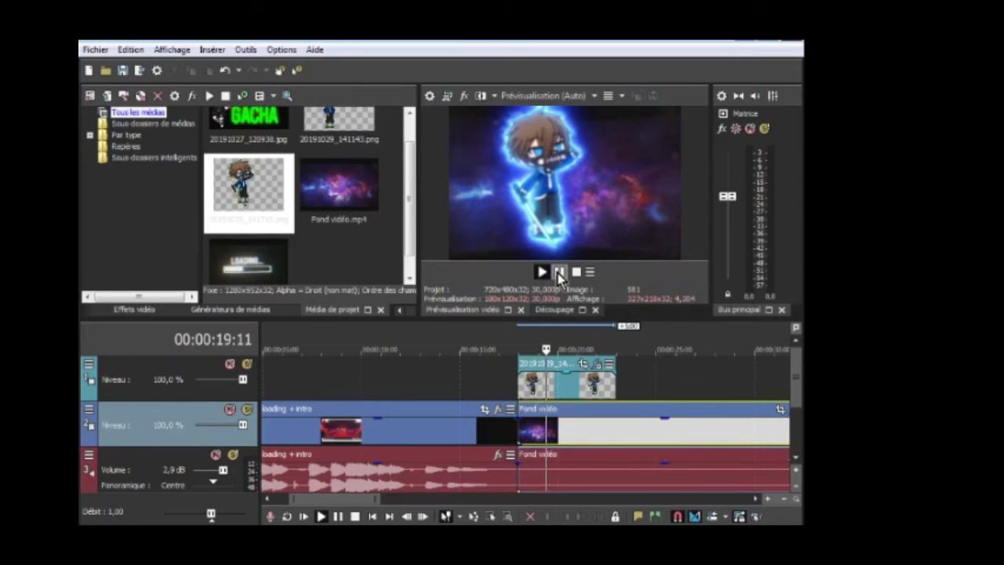
click(558, 272)
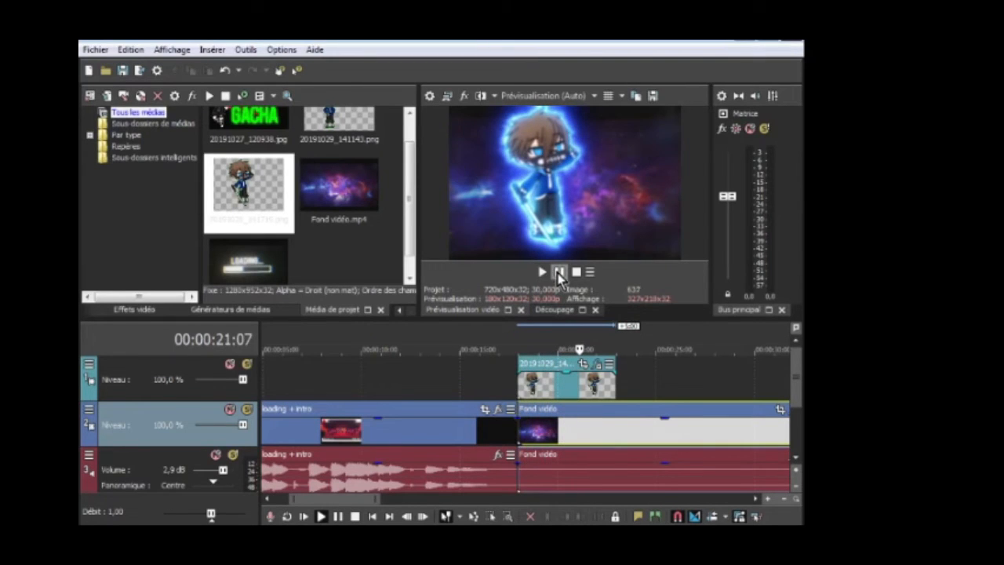
click(653, 380)
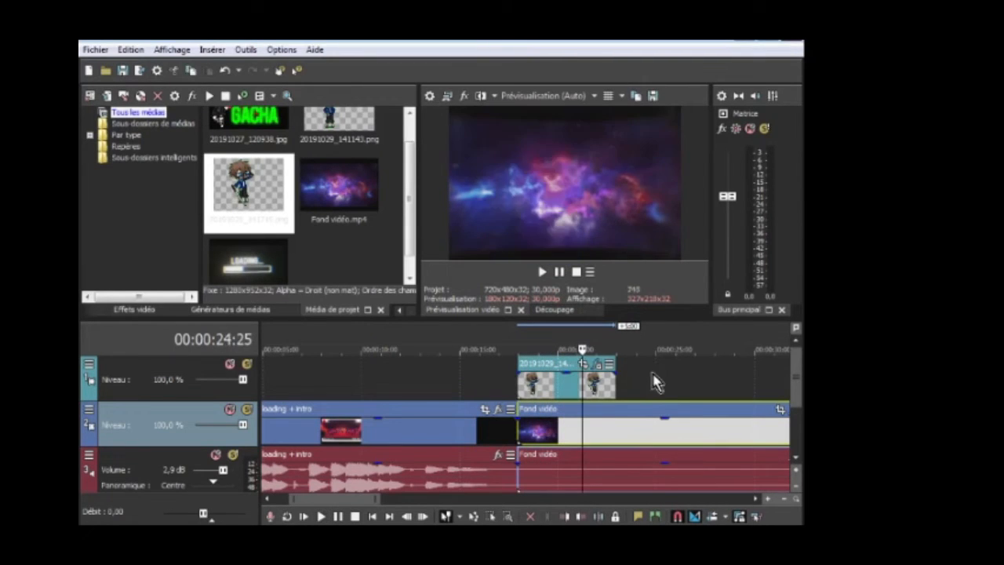
Add the S_Shake effect after uni.Ecto on the 20191029_141719 image clip.
click(597, 365)
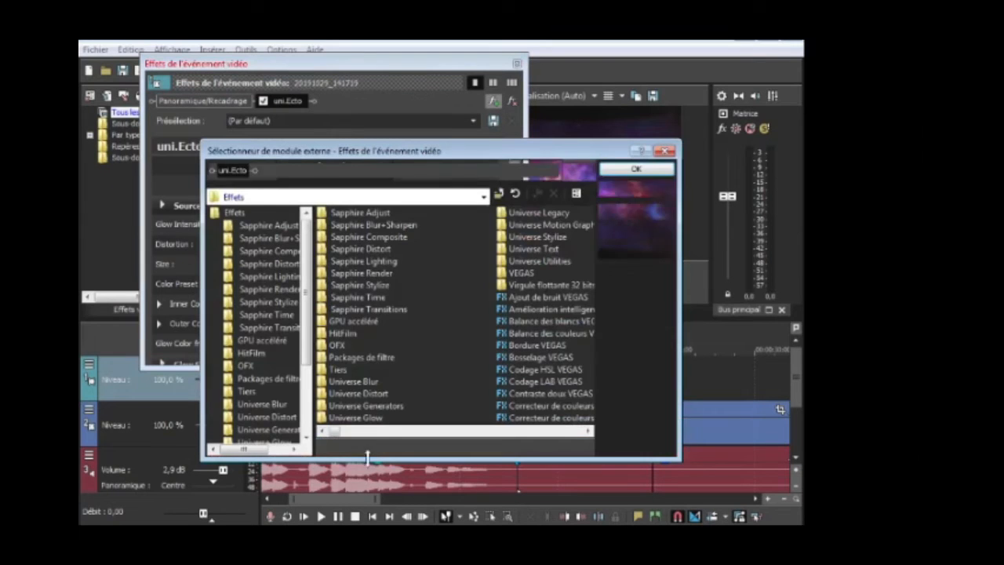
drag(343, 431, 398, 430)
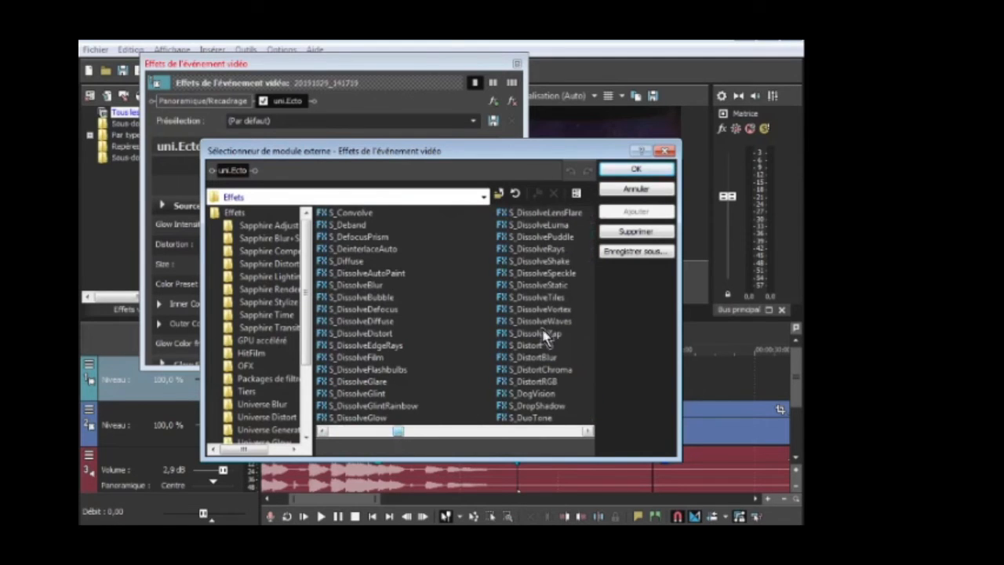
drag(400, 430, 457, 430)
click(519, 310)
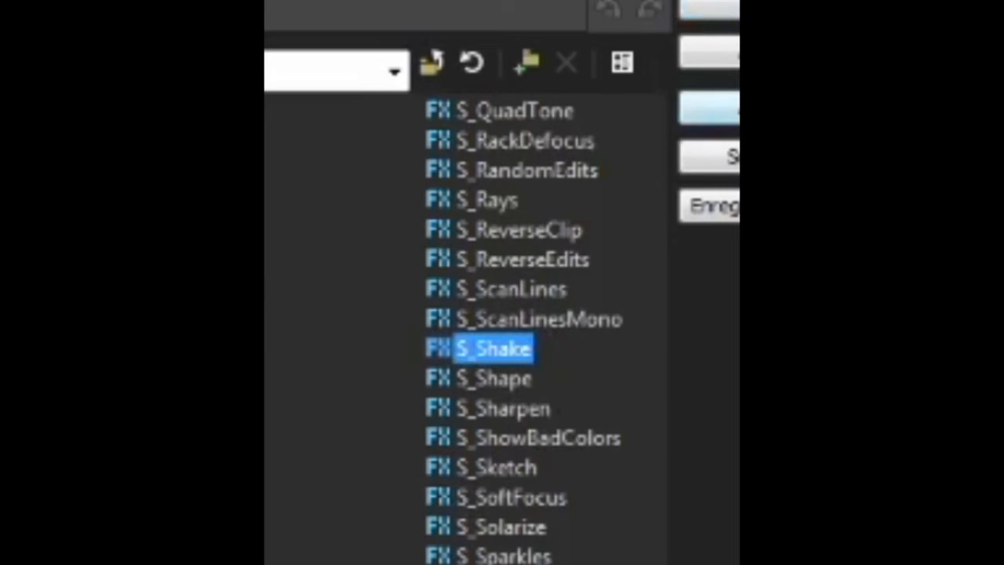
click(729, 108)
click(729, 6)
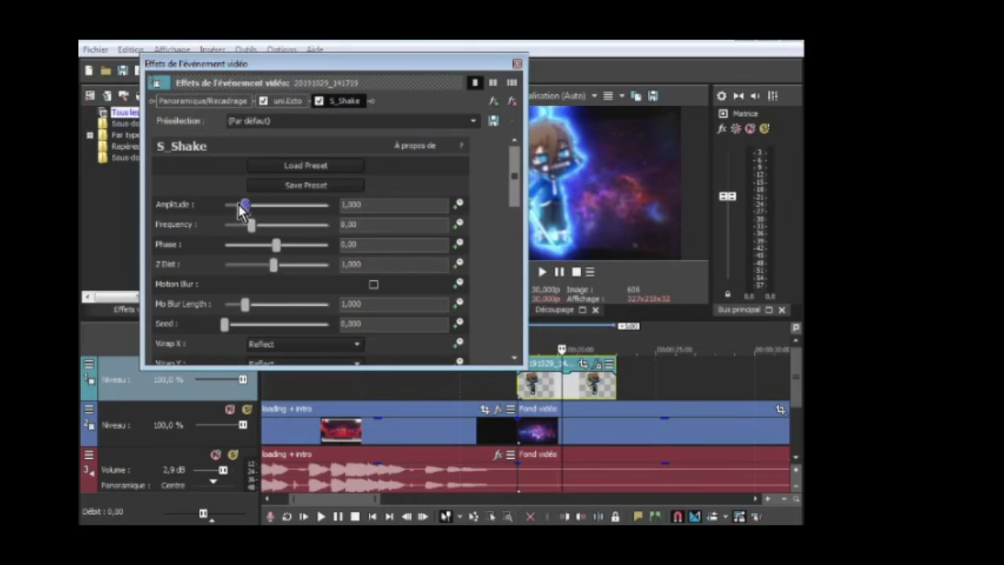
Lower the S_Shake Amplitude to about 0.374 and the Frequency to about 1.52.
mouse_move(243, 206)
mouse_down()
mouse_move(233, 204)
mouse_move(244, 204)
mouse_up()
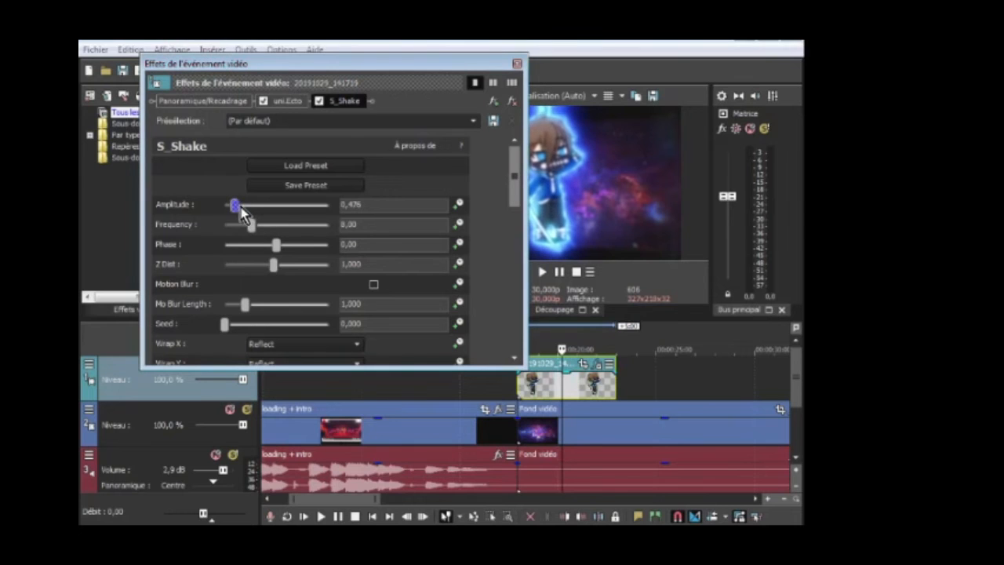
click(516, 376)
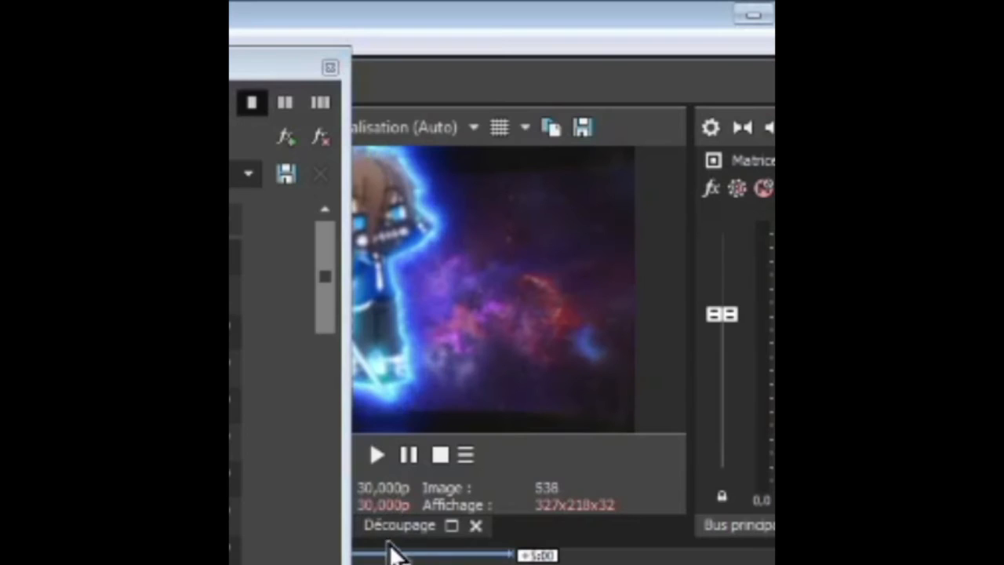
click(378, 455)
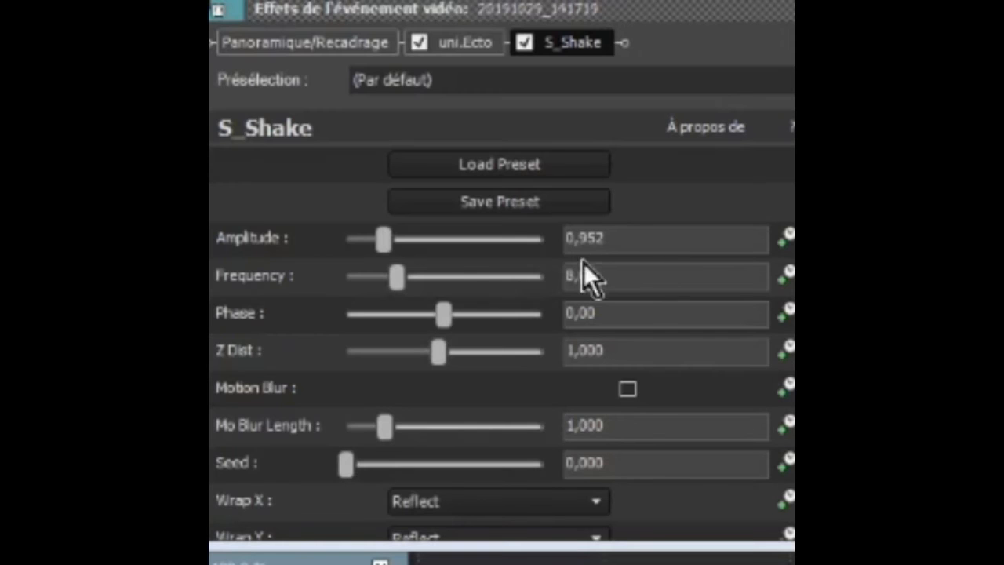
drag(376, 245, 355, 245)
drag(398, 278, 359, 291)
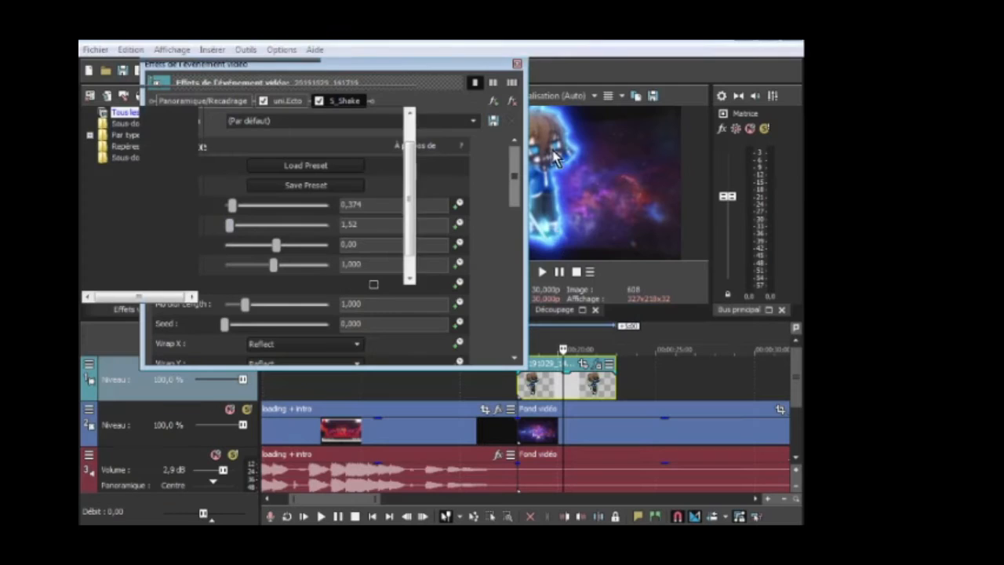
Play back the shaking character and the background that follows it.
click(542, 271)
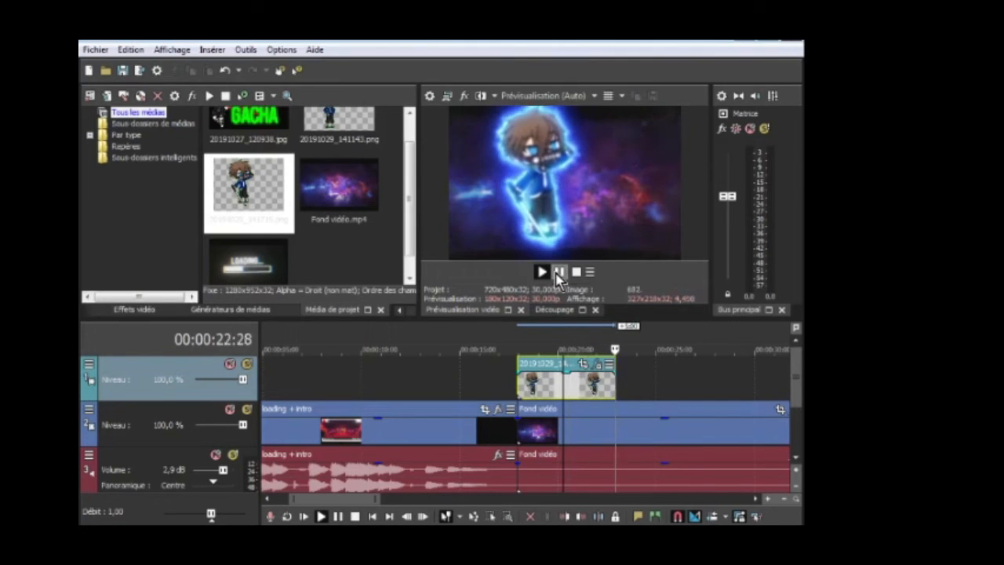
click(560, 272)
click(648, 376)
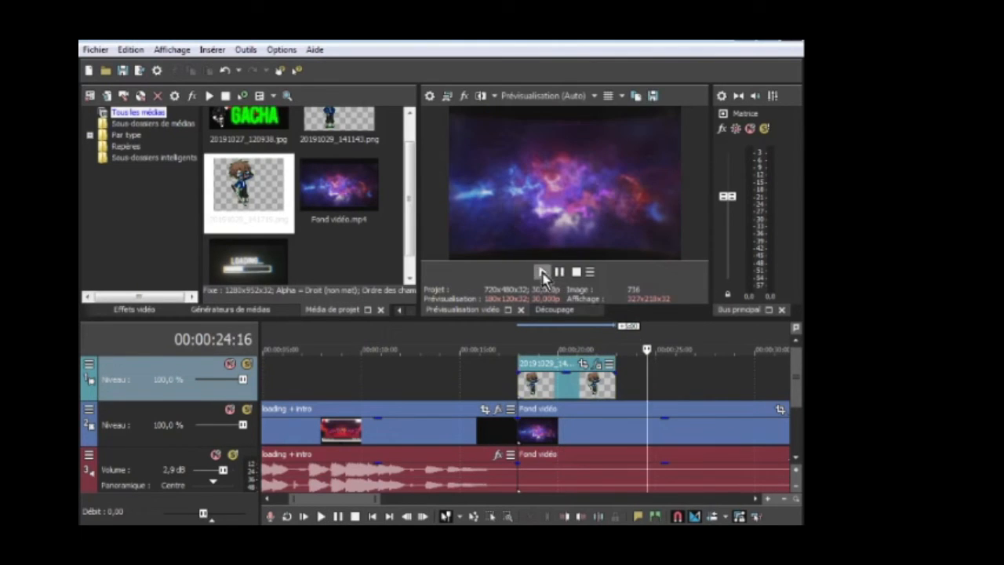
click(560, 272)
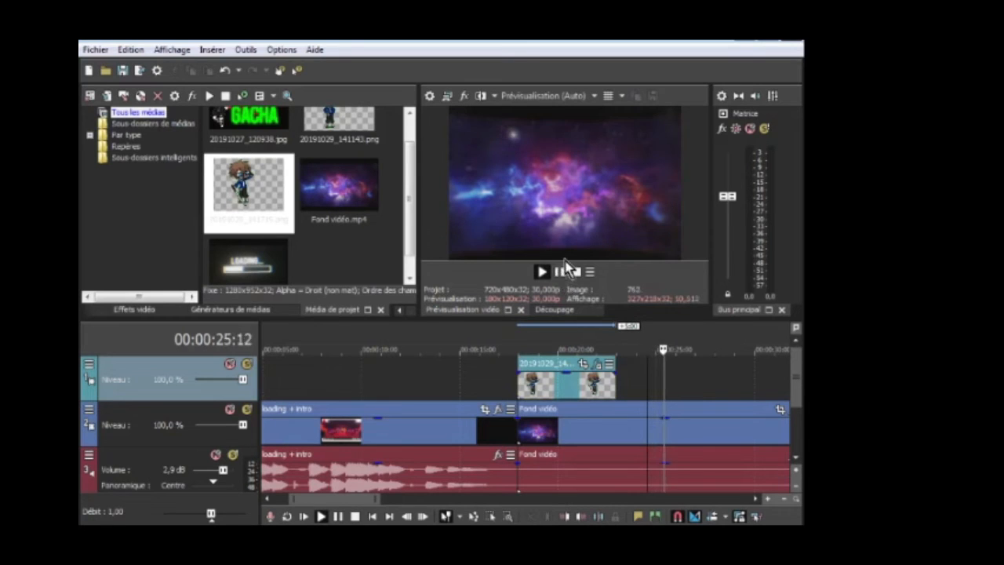
click(560, 272)
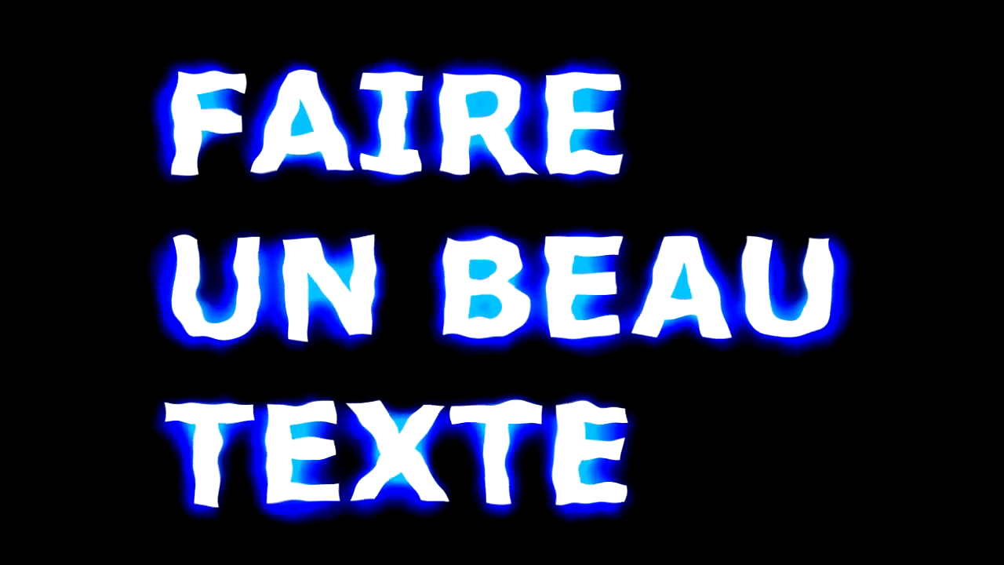
Insert a text media clip at 00:00:24:04 on the character's track, shortly after the image clip, and replace its sample text with TUTO.
click(715, 460)
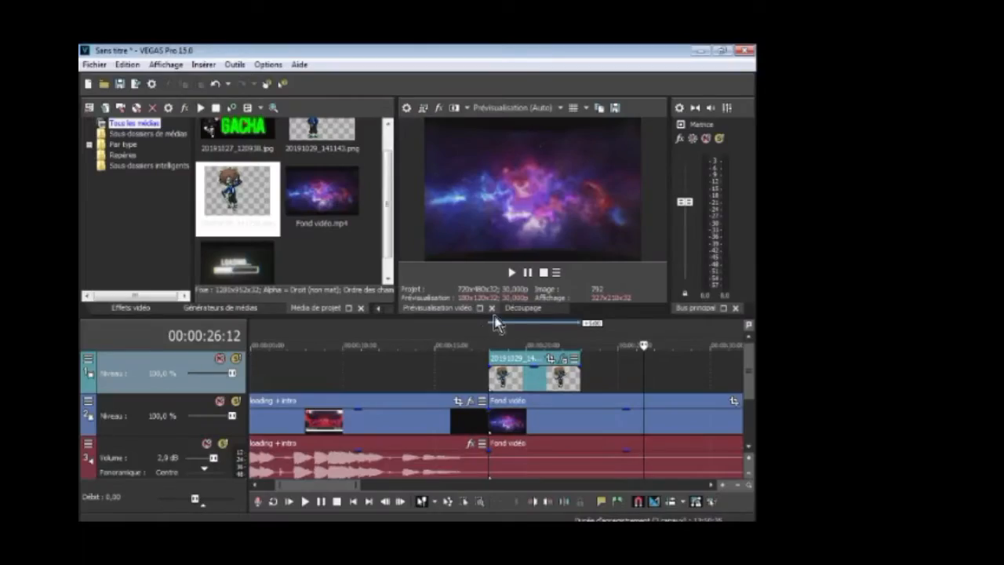
click(533, 385)
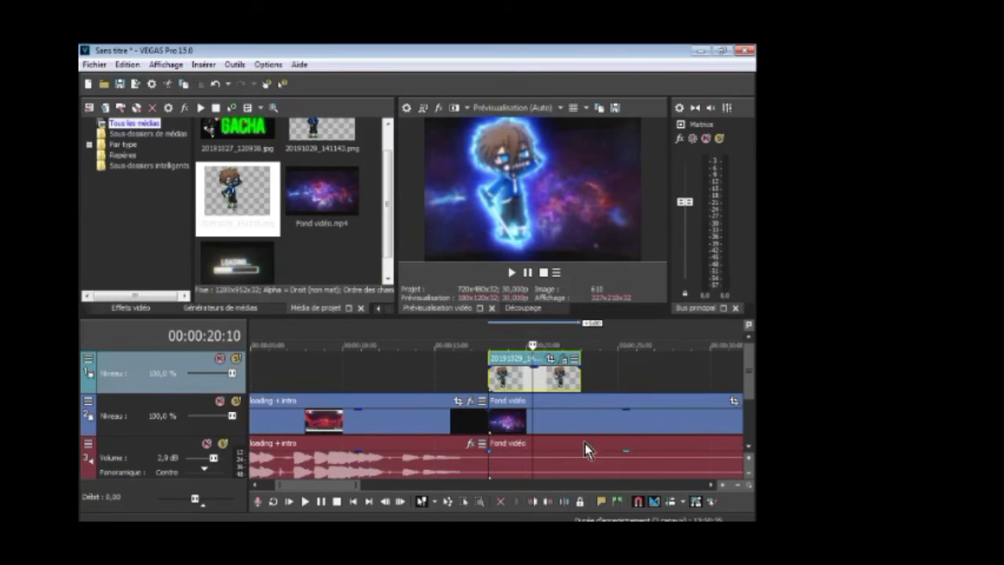
scroll(435, 377, down, 5)
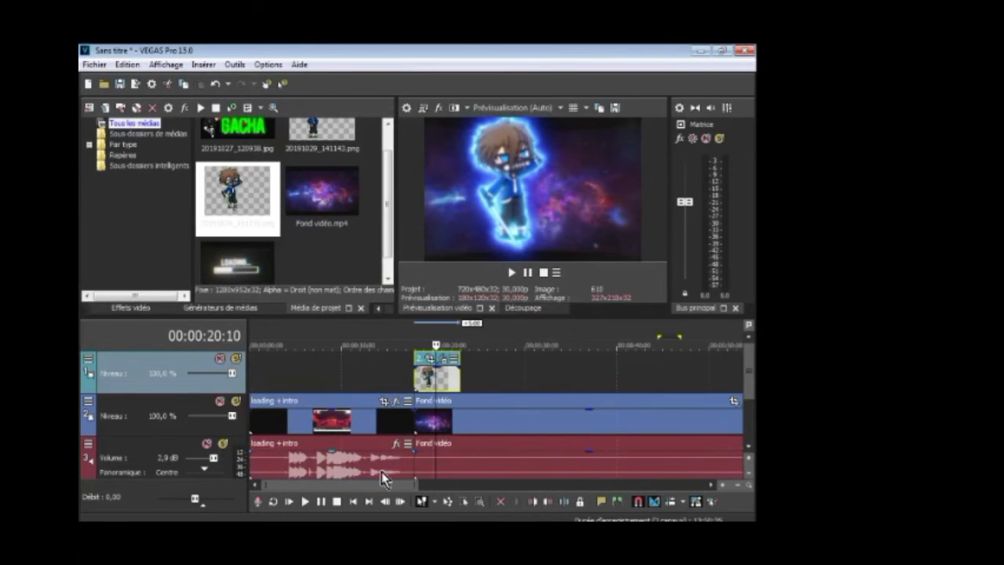
click(437, 385)
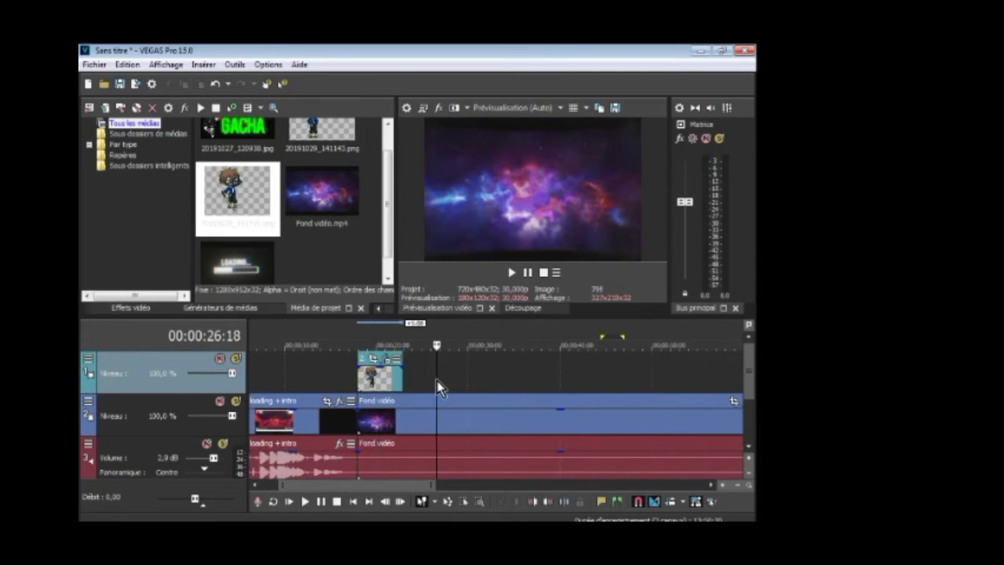
drag(439, 372, 415, 378)
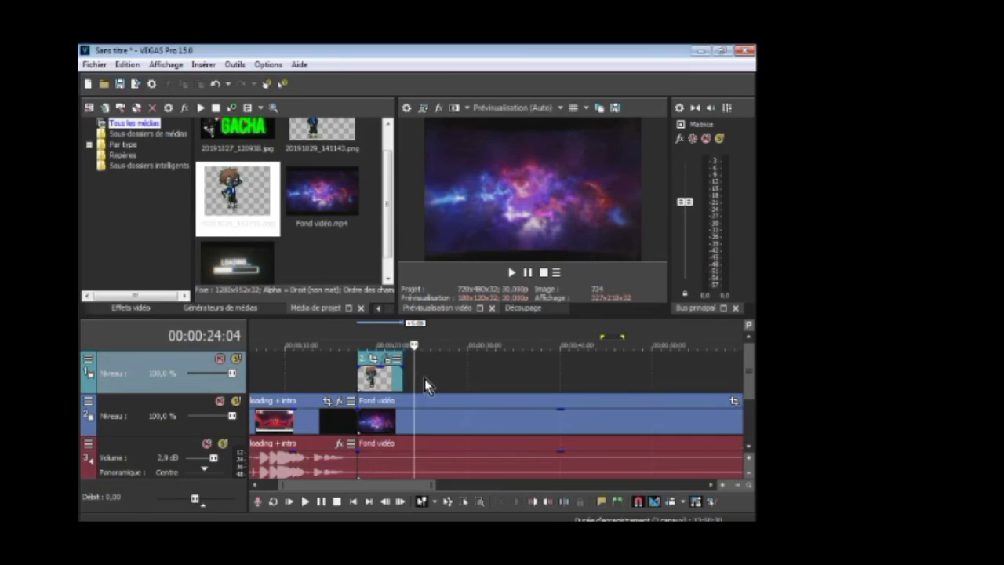
right_click(423, 378)
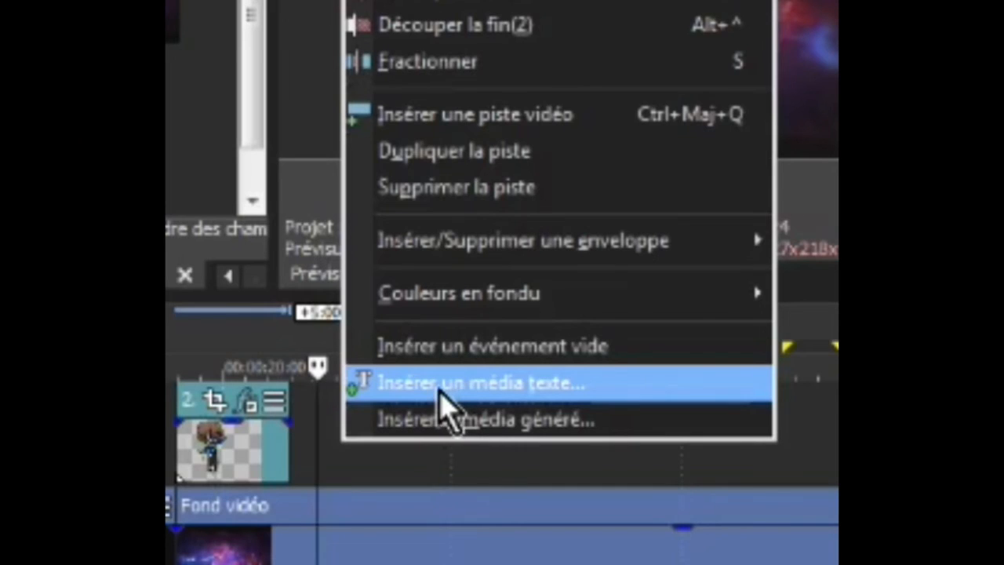
click(465, 352)
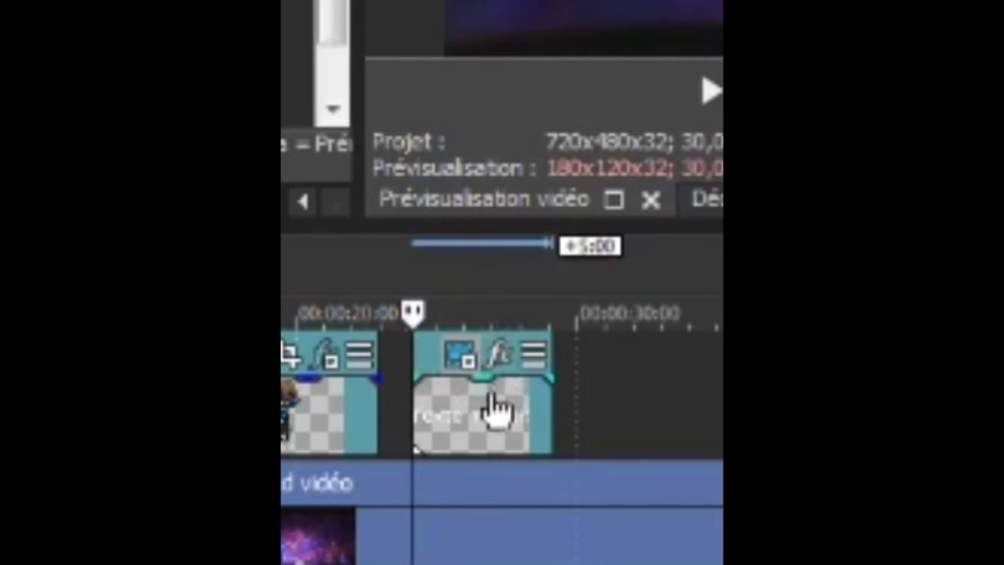
click(475, 359)
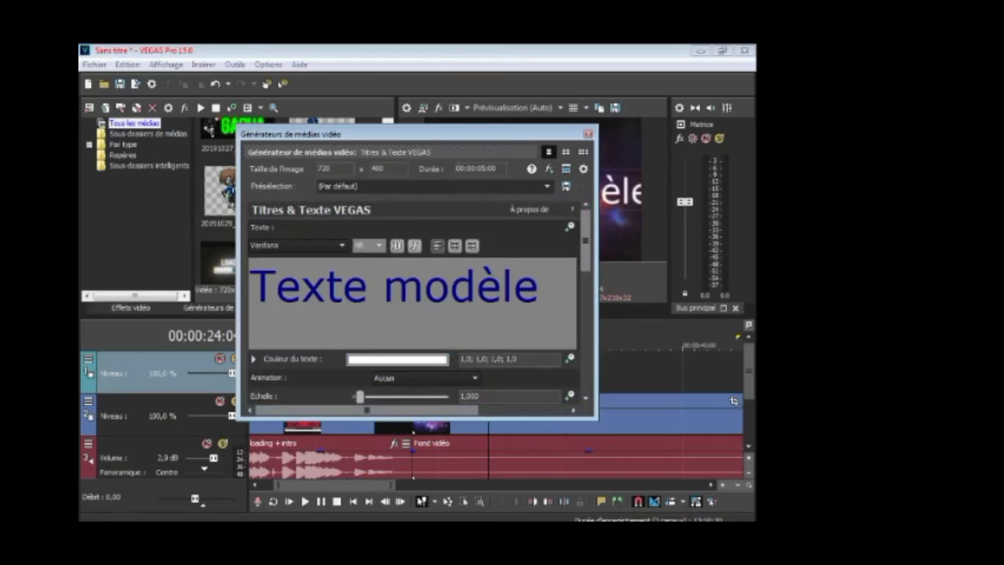
drag(541, 291, 307, 297)
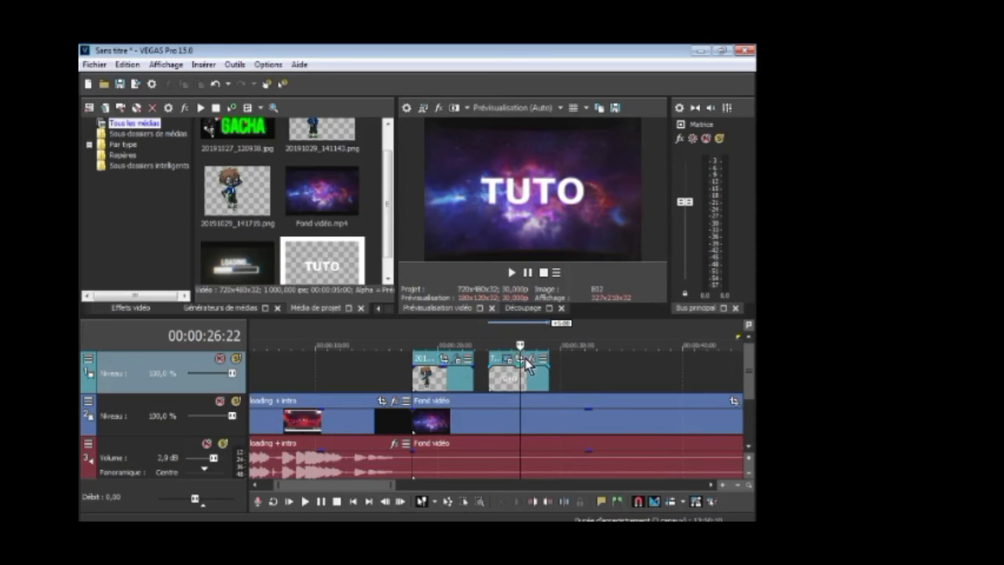
Add the uni.Ecto effect to the TUTO text clip.
click(532, 361)
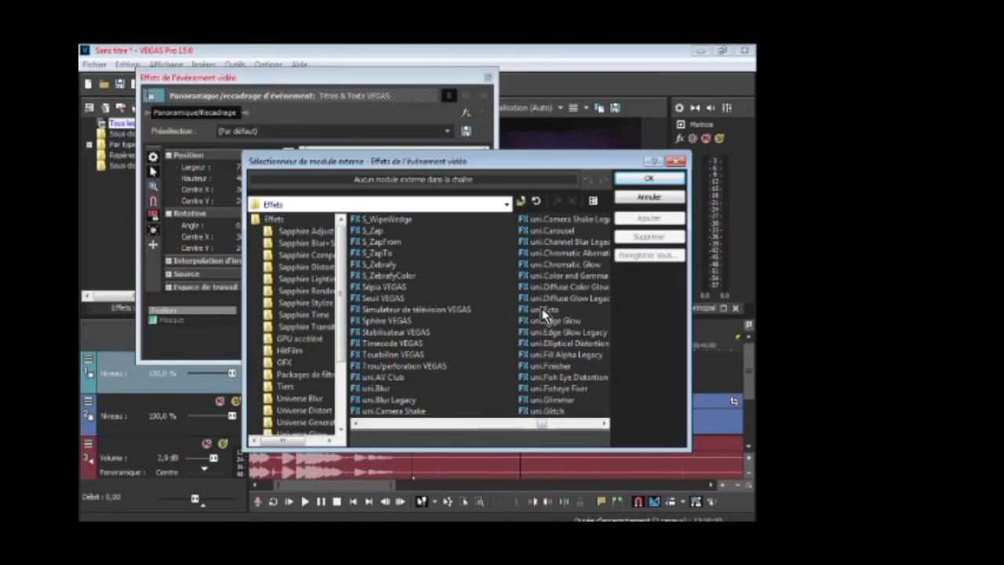
click(544, 310)
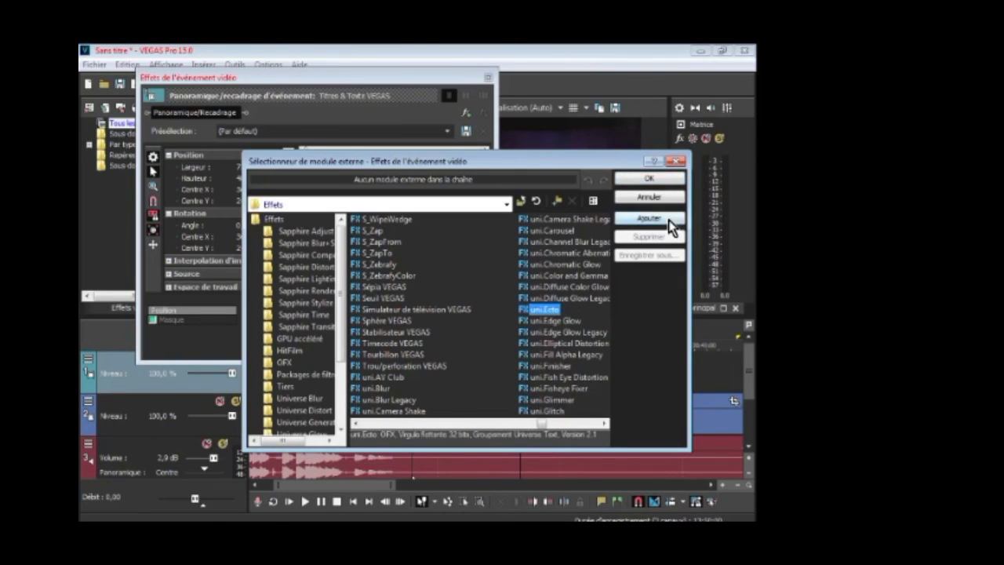
click(668, 219)
click(651, 180)
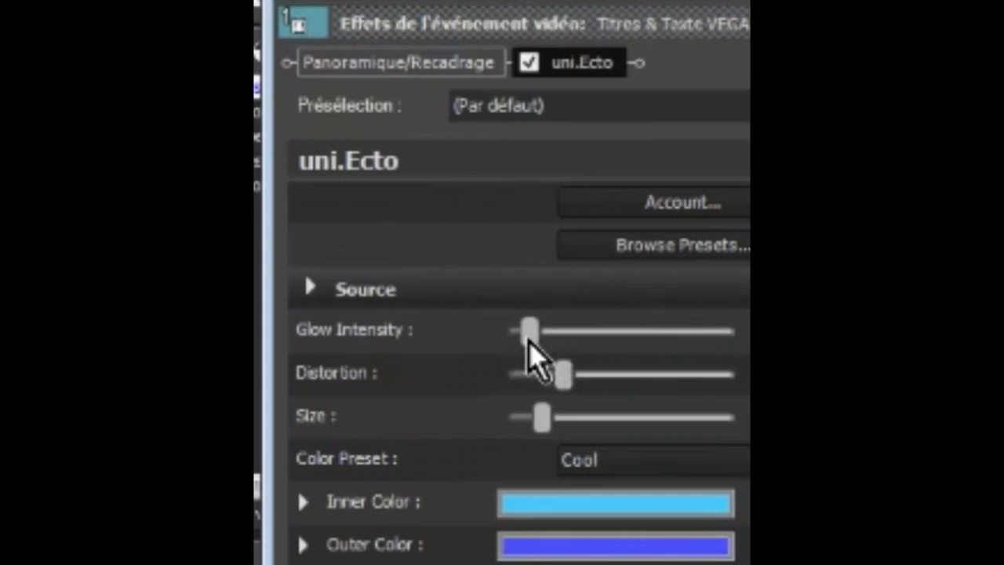
Lower the uni.Ecto Glow Intensity on the TUTO text to about 0.14 and set its Color Preset to Warm.
drag(528, 332, 519, 344)
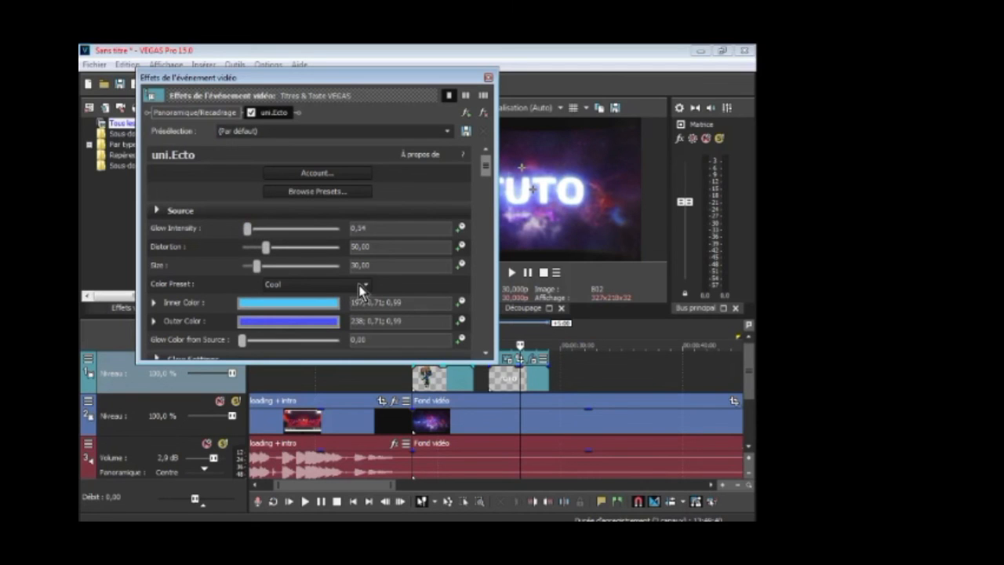
click(358, 285)
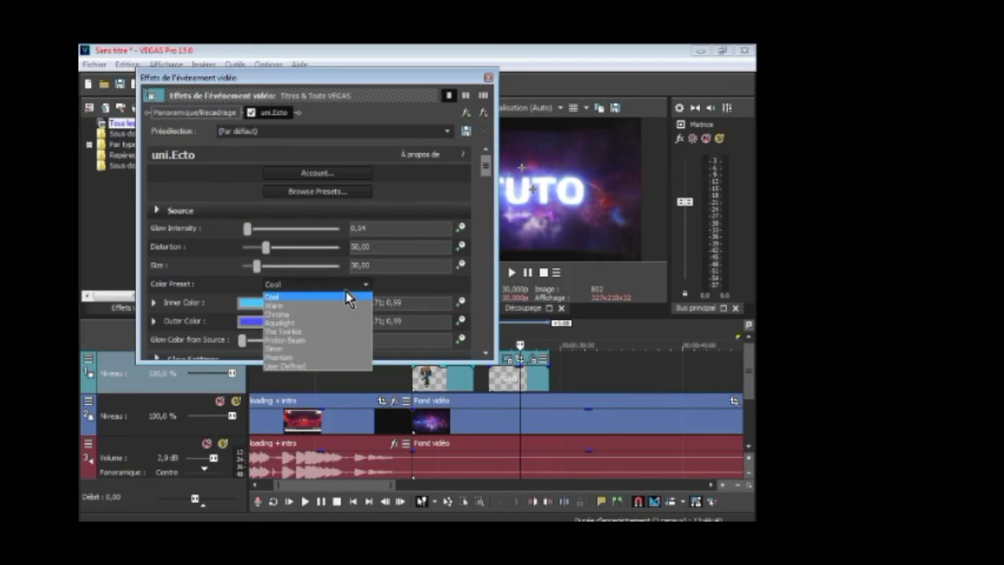
click(325, 305)
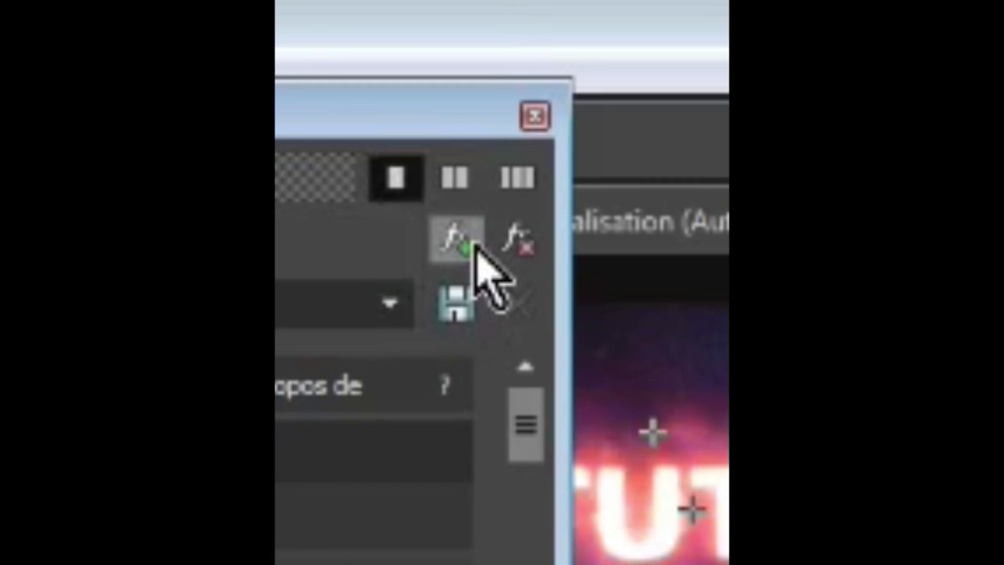
Add S_Shake after uni.Ecto on the TUTO clip with Amplitude about 0.306 and Frequency about 1.73, and play back the title.
click(457, 250)
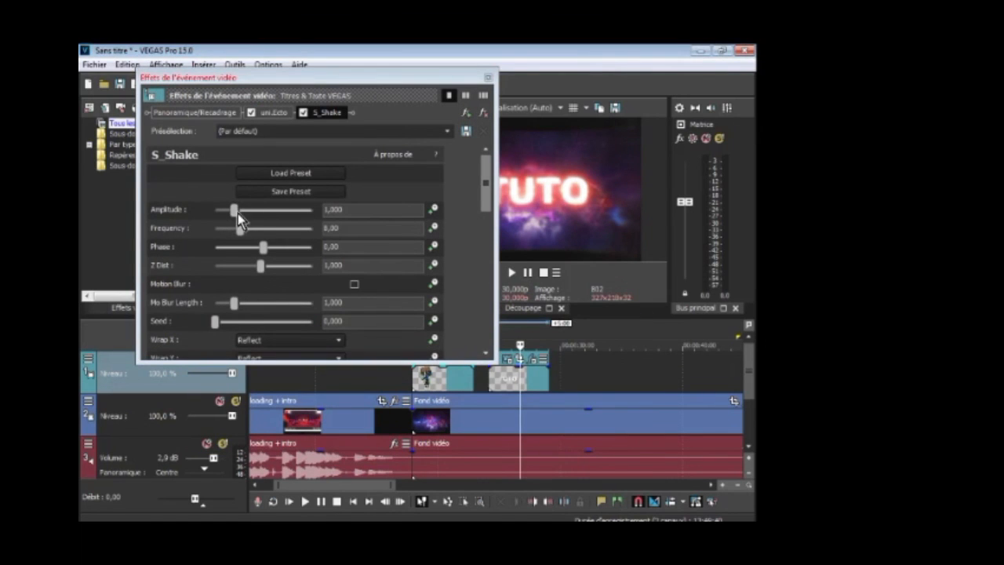
drag(238, 214, 220, 240)
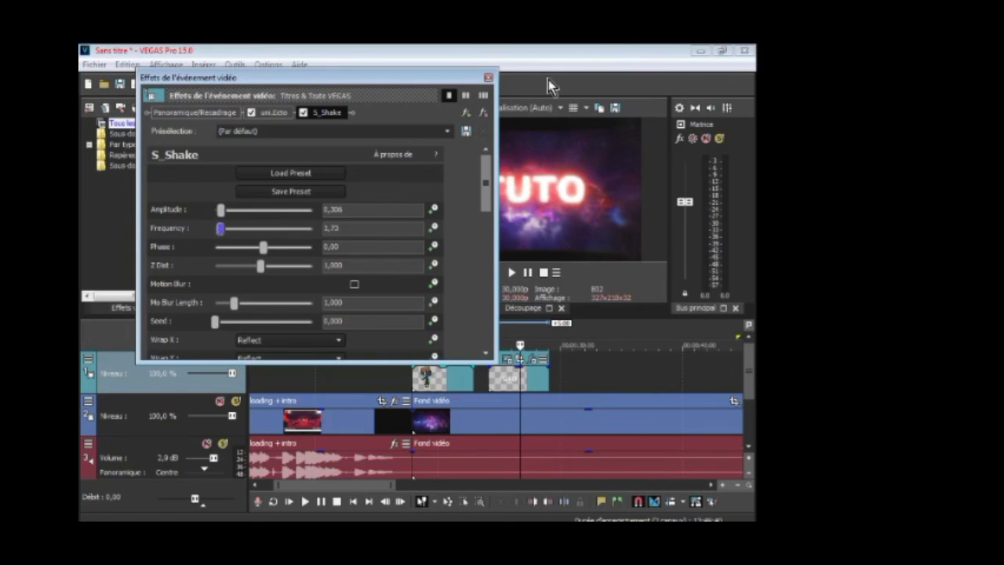
click(488, 78)
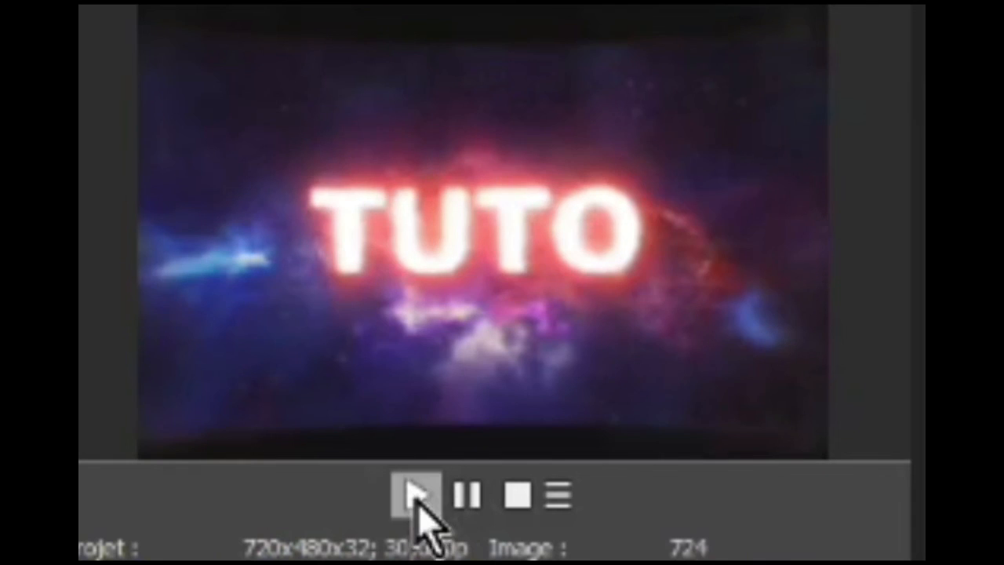
click(416, 494)
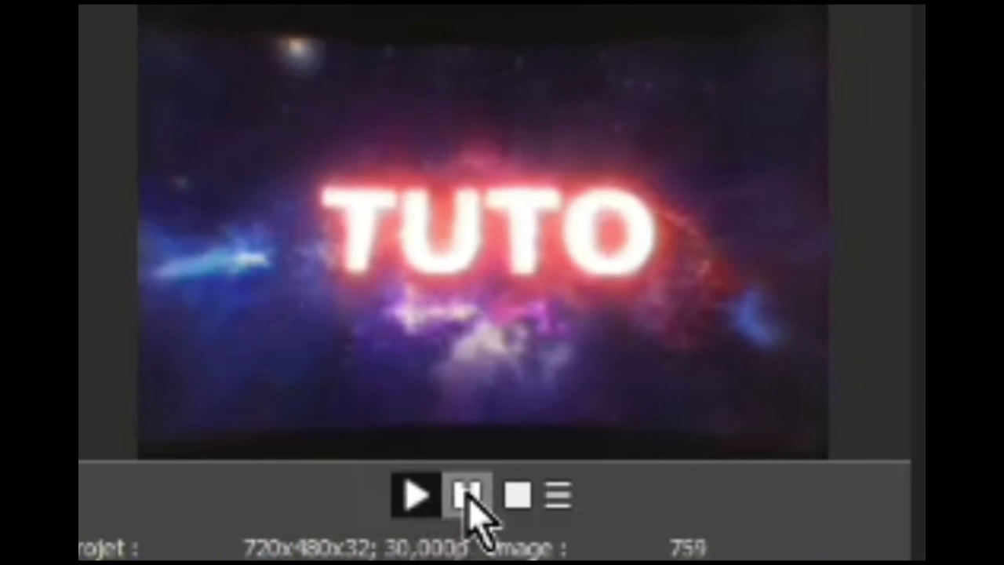